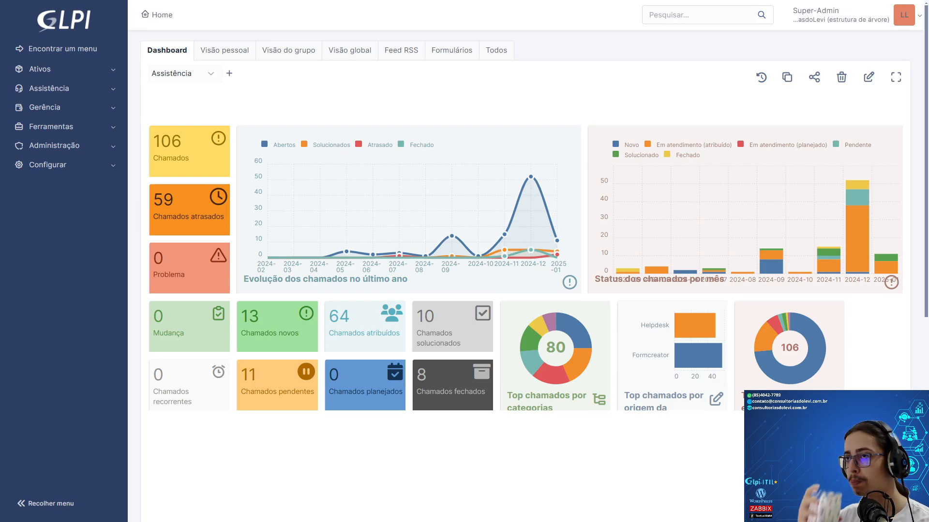
# Step: Open the "Admissão de pessoas | Opção 1" form from the Fluxos RH category of the assistance forms
pyautogui.click(71, 92)
pyautogui.click(80, 301)
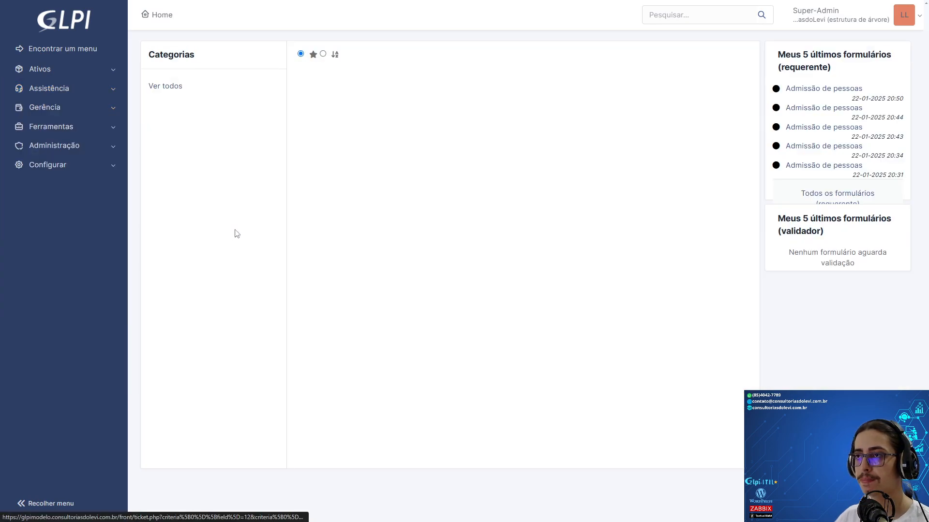
pyautogui.click(188, 126)
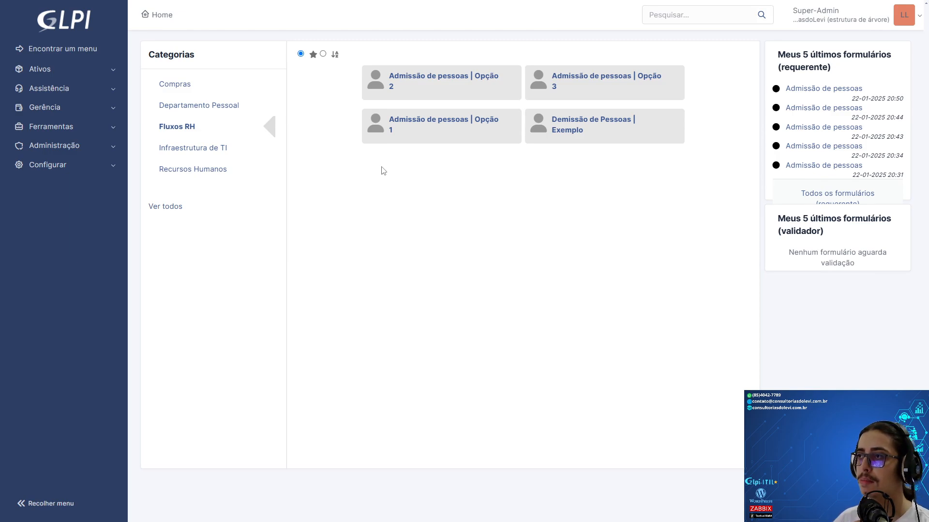
pyautogui.click(403, 130)
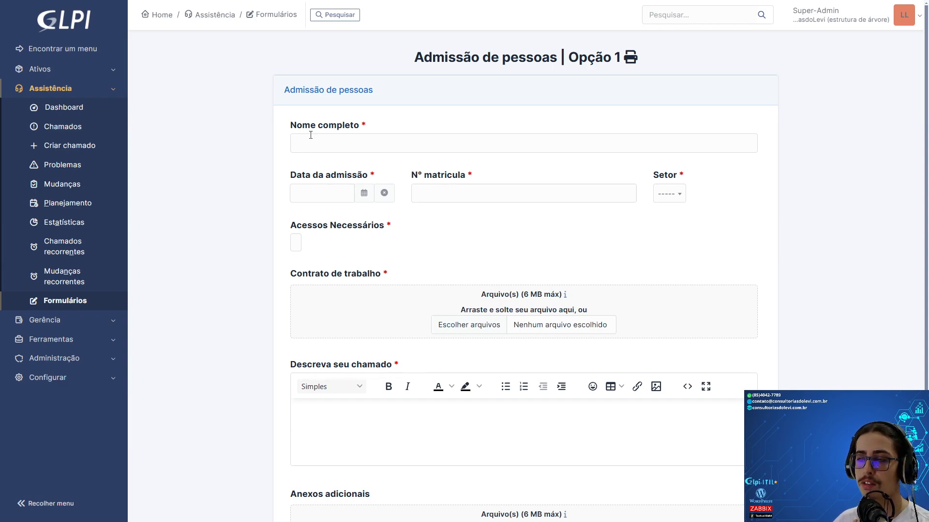
# Step: Fill in the employee's full name and registration number, set the admission date to 23-01-2025 and the Setor to Compras
pyautogui.click(307, 149)
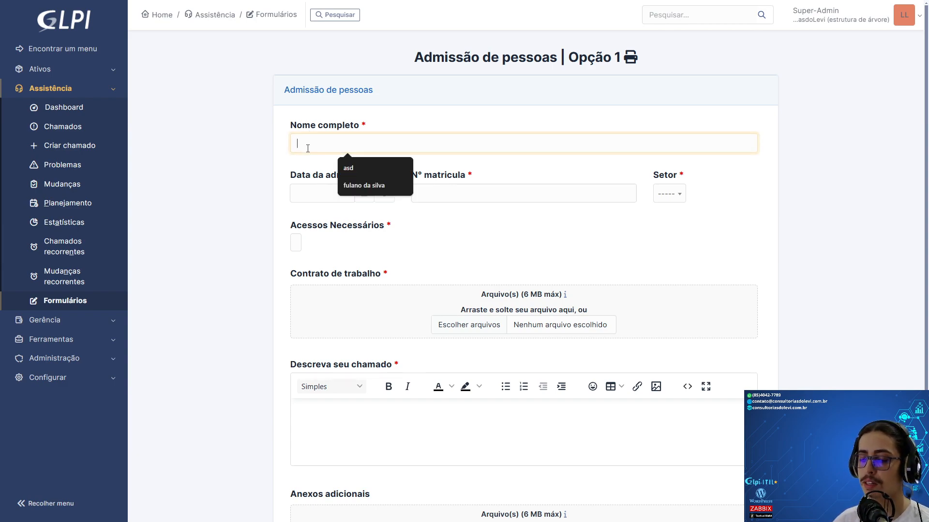
pyautogui.write('fulano da silva')
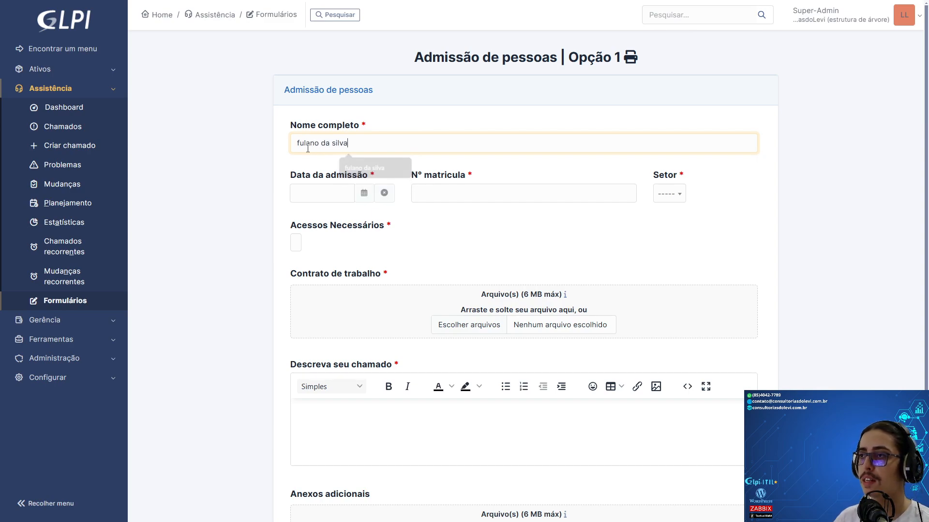
pyautogui.click(249, 194)
pyautogui.click(371, 199)
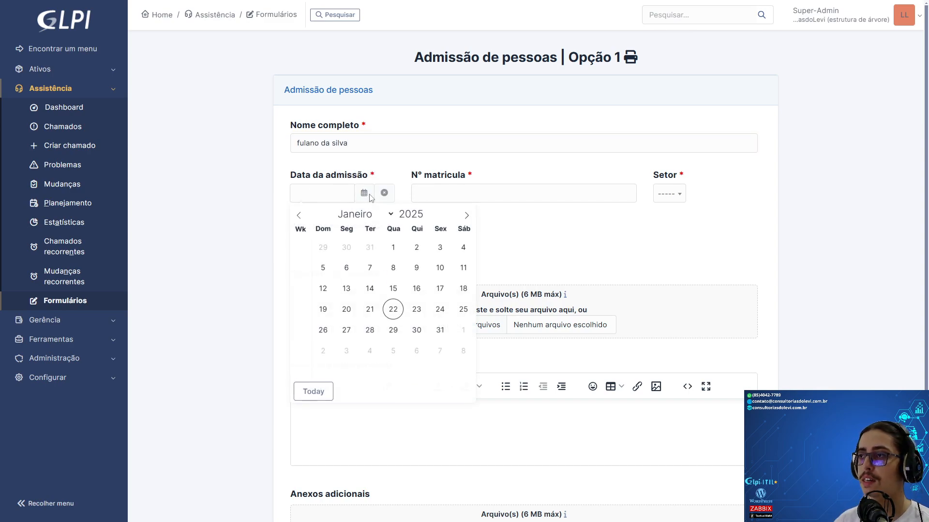
pyautogui.click(417, 310)
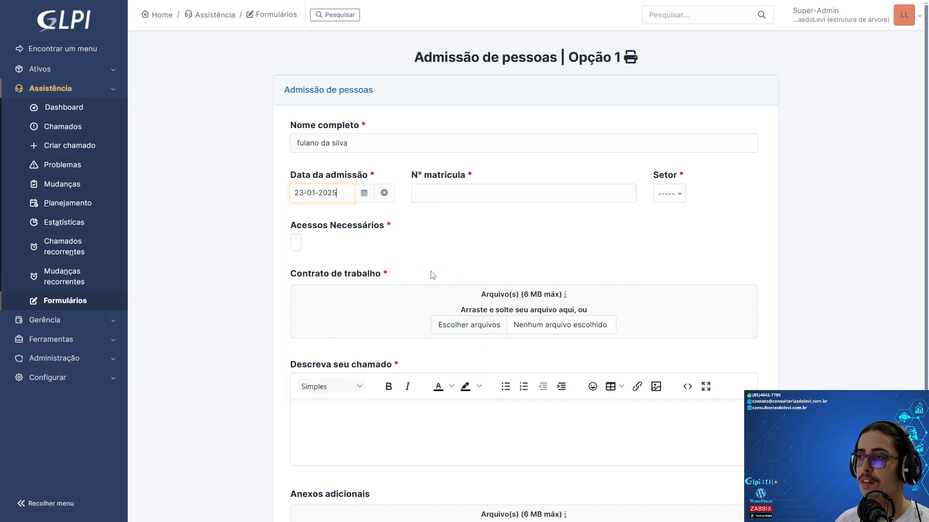
pyautogui.click(454, 187)
pyautogui.write('5896')
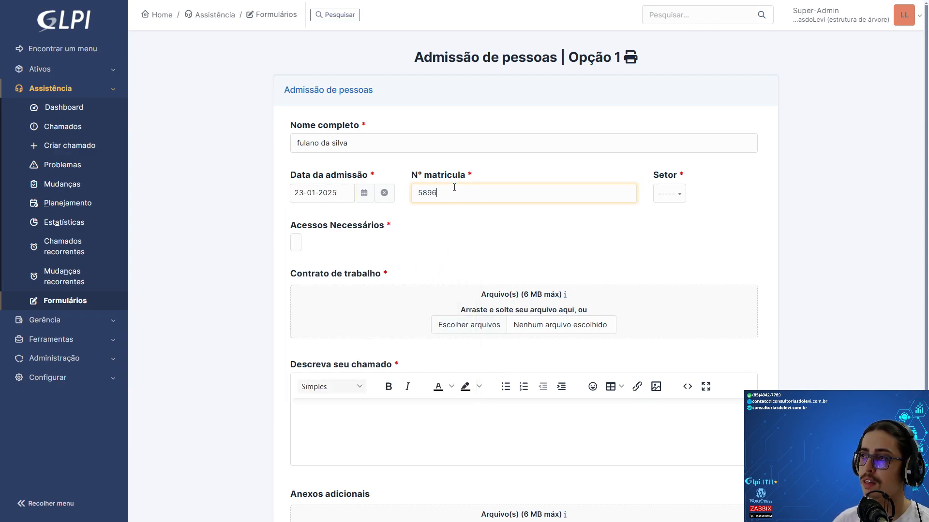
pyautogui.click(668, 194)
pyautogui.click(663, 246)
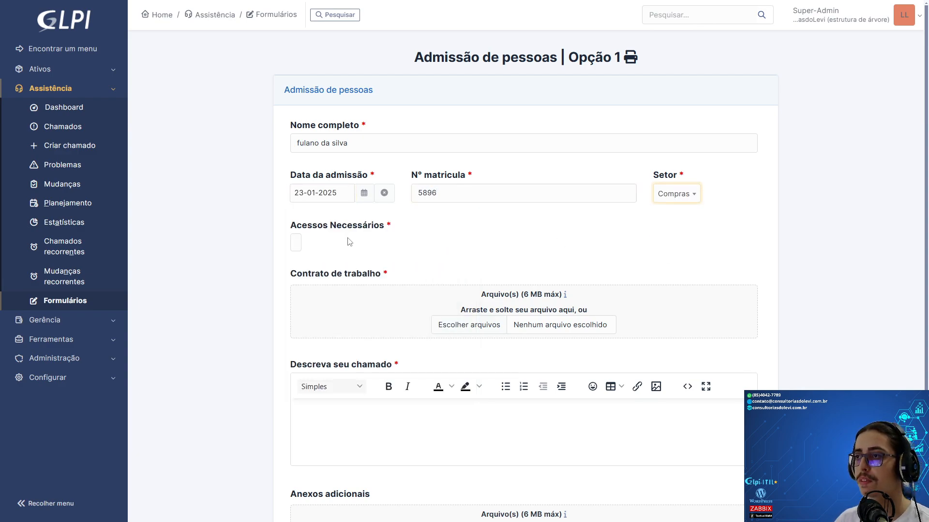
# Step: Choose Usuário de rede and Acesso sistema y as the necessary accesses, and attach the PNG file as the work contract
pyautogui.click(296, 242)
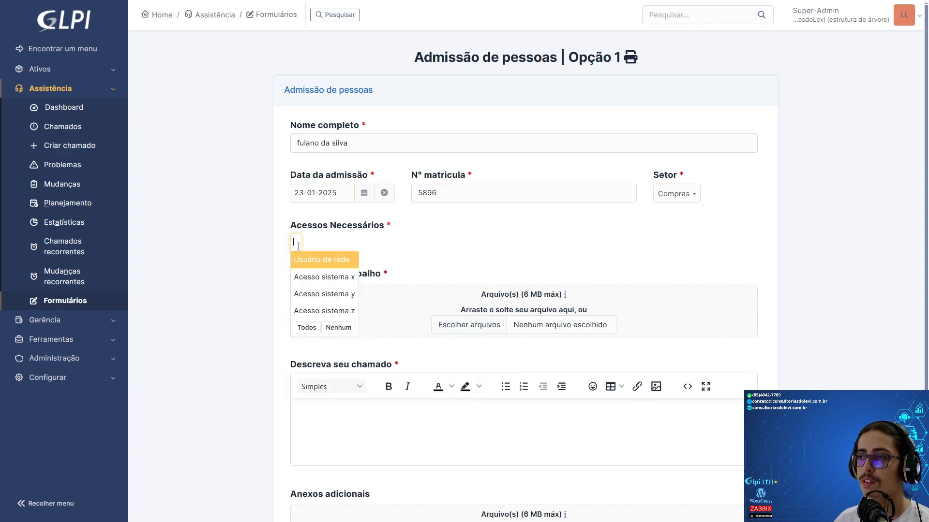
pyautogui.click(316, 270)
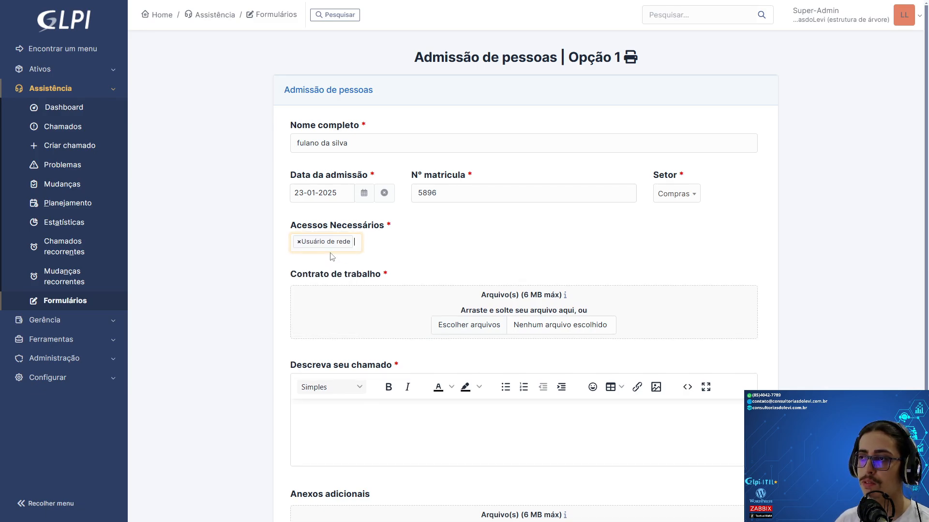
pyautogui.click(358, 241)
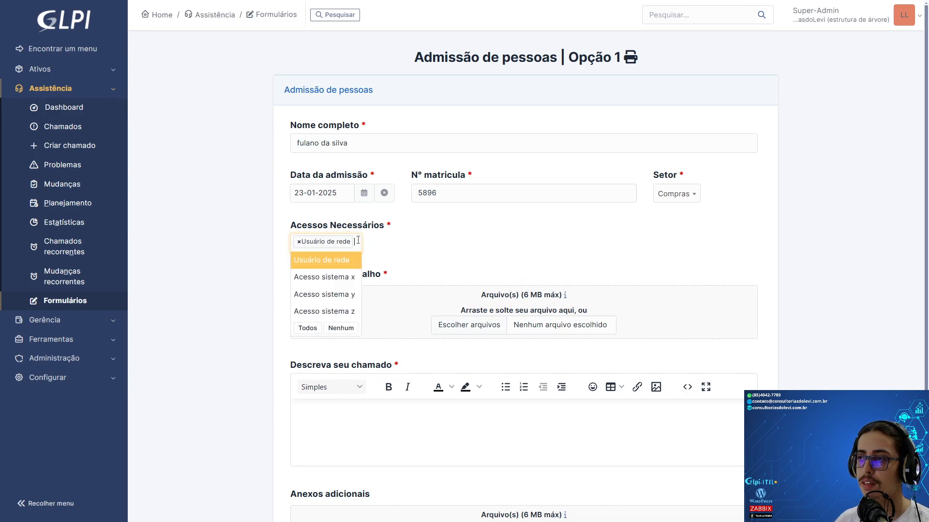
pyautogui.click(331, 295)
pyautogui.moveTo(317, 276); pyautogui.dragTo(297, 276)
pyautogui.click(399, 277)
pyautogui.click(353, 280)
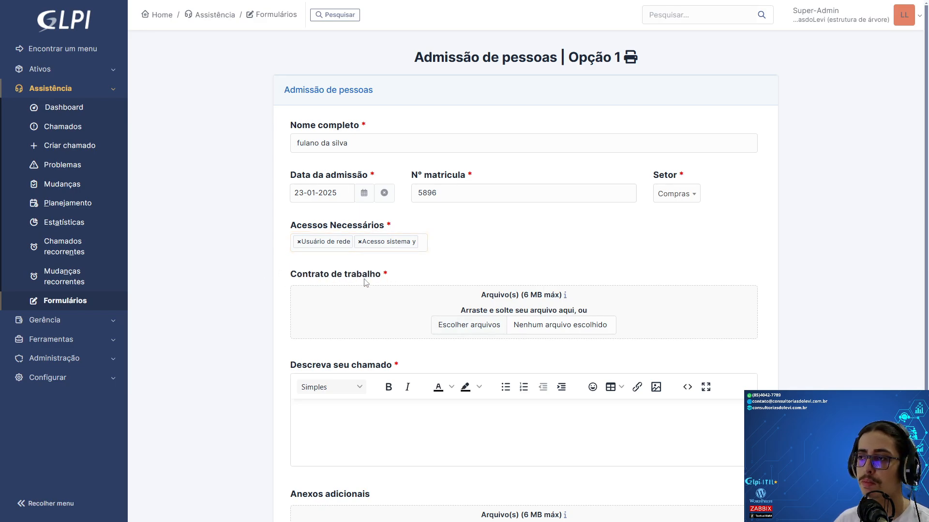
pyautogui.click(465, 325)
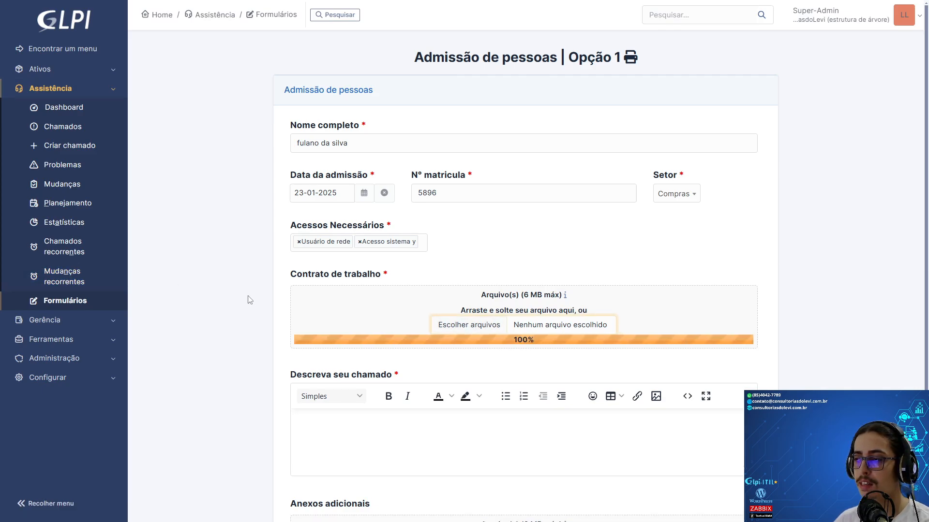
# Step: Describe the request as "sdfsdfsdfsdf" and submit the admission form
pyautogui.scroll(-3, 281, 312)
pyautogui.click(338, 307)
pyautogui.write('sdfsdfsdfsdf')
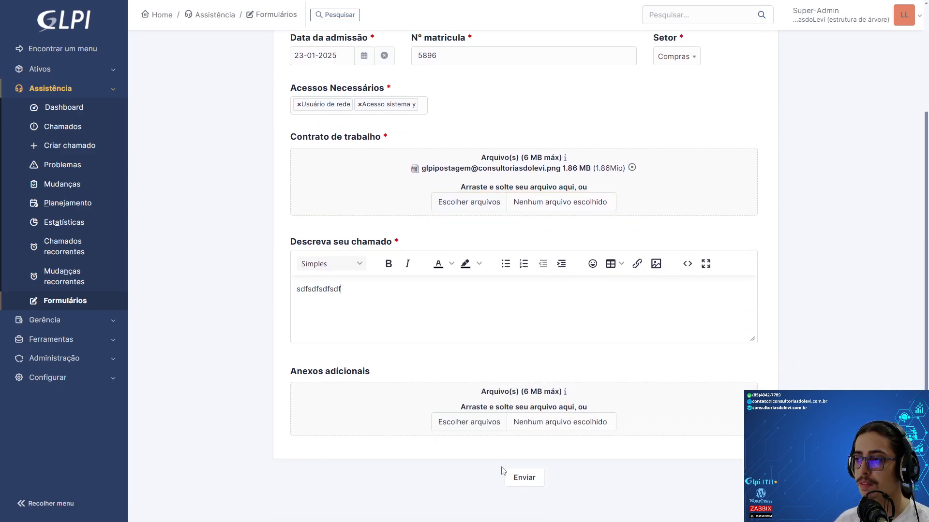
pyautogui.click(524, 478)
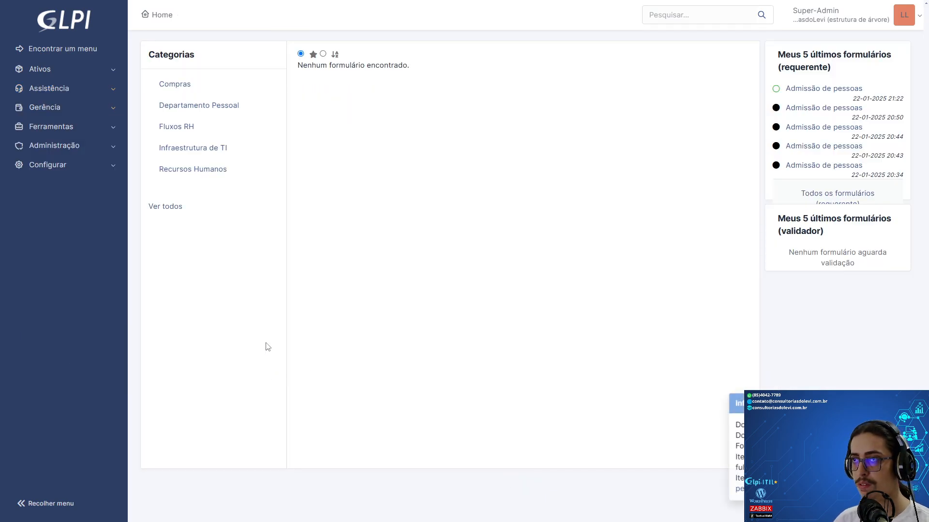
# Step: Open the newly created Nova Admissão ticket from the assistance tickets list
pyautogui.click(70, 92)
pyautogui.click(64, 128)
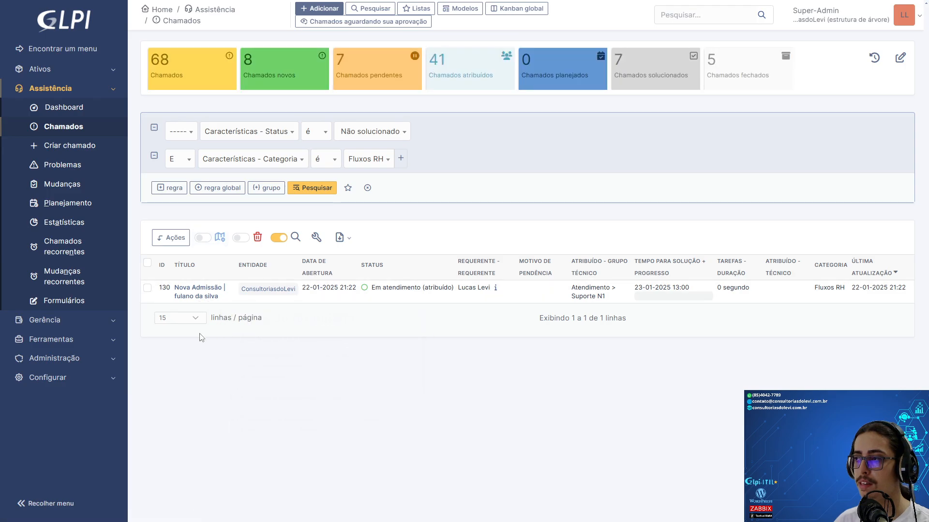
pyautogui.click(192, 290)
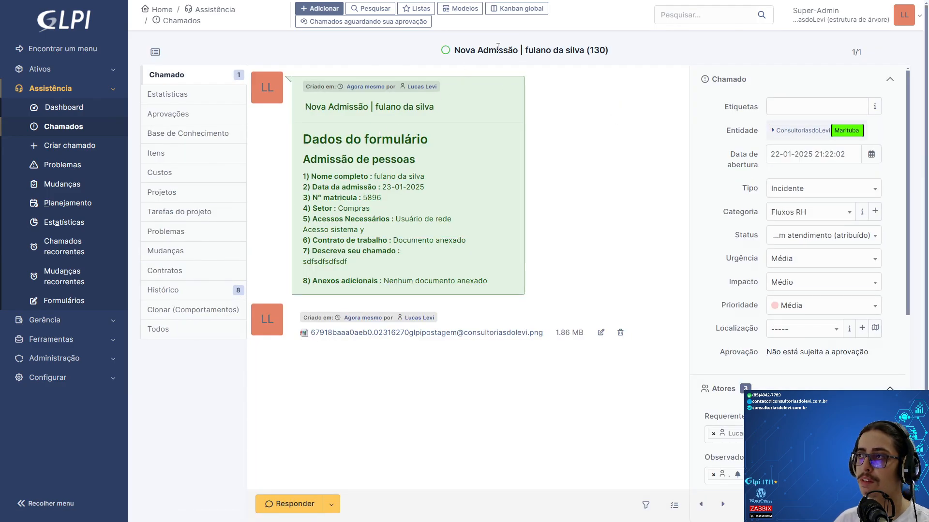
# Step: Examine the admission ticket's title, properties, actors, service level and submitted form answers
pyautogui.moveTo(524, 51); pyautogui.dragTo(584, 50)
pyautogui.click(584, 51)
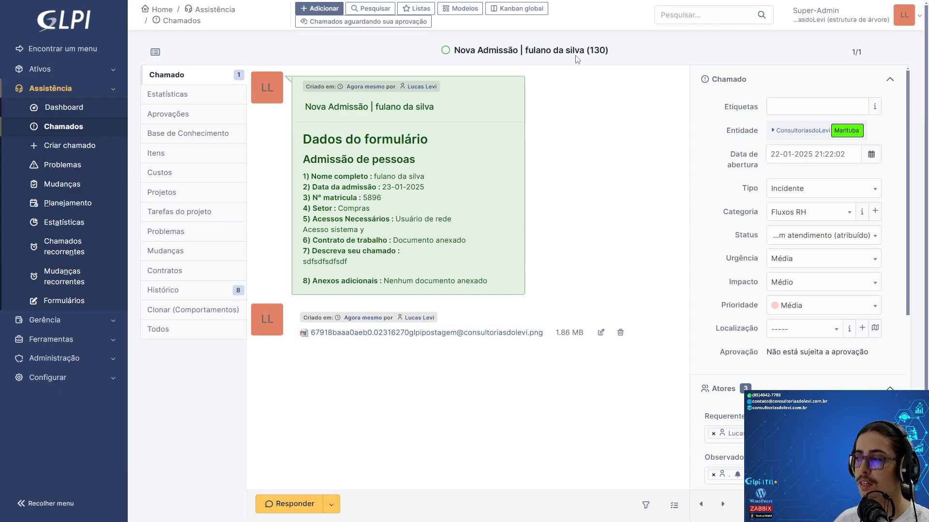
pyautogui.scroll(-2, 731, 219)
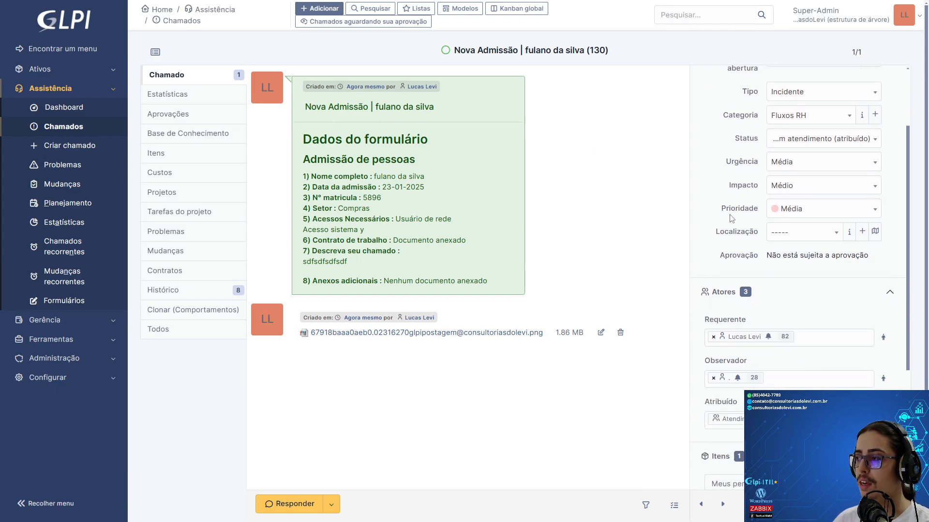
pyautogui.scroll(-4, 733, 389)
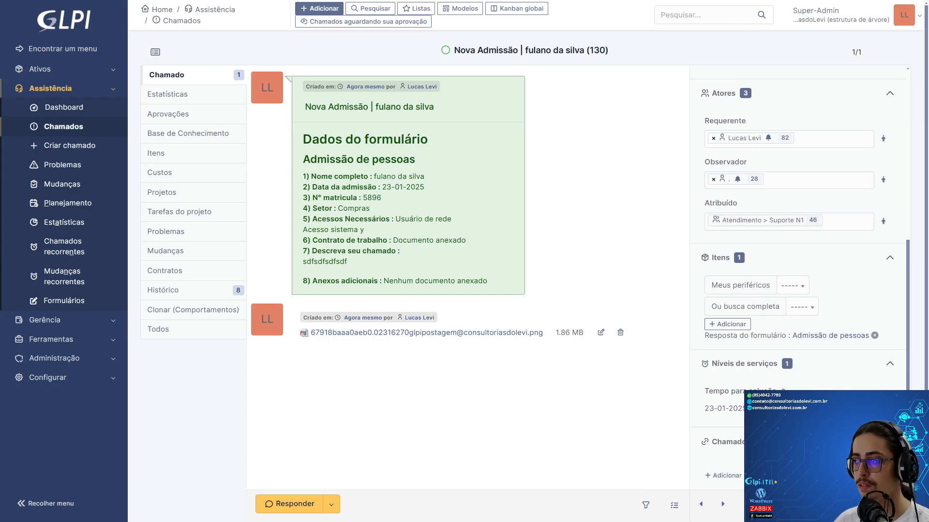
pyautogui.scroll(3, 800, 378)
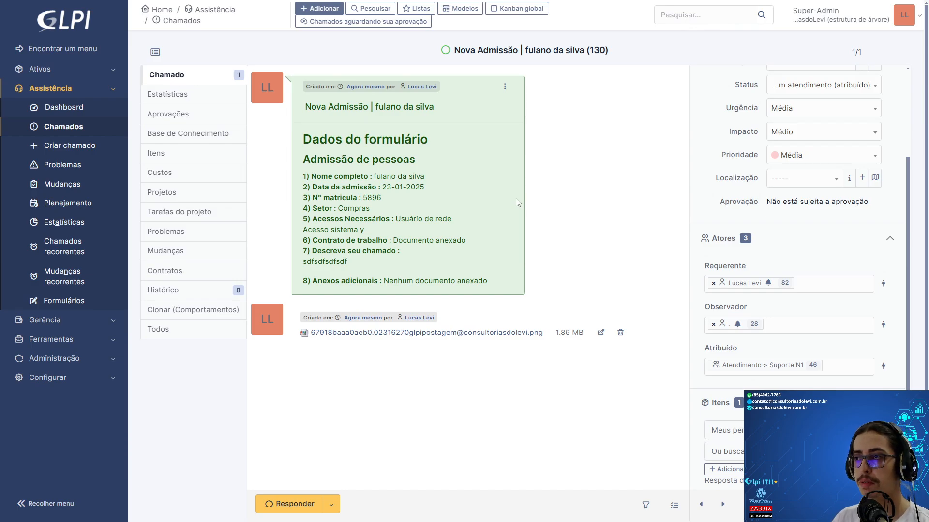
pyautogui.moveTo(312, 177); pyautogui.dragTo(450, 245)
pyautogui.click(412, 237)
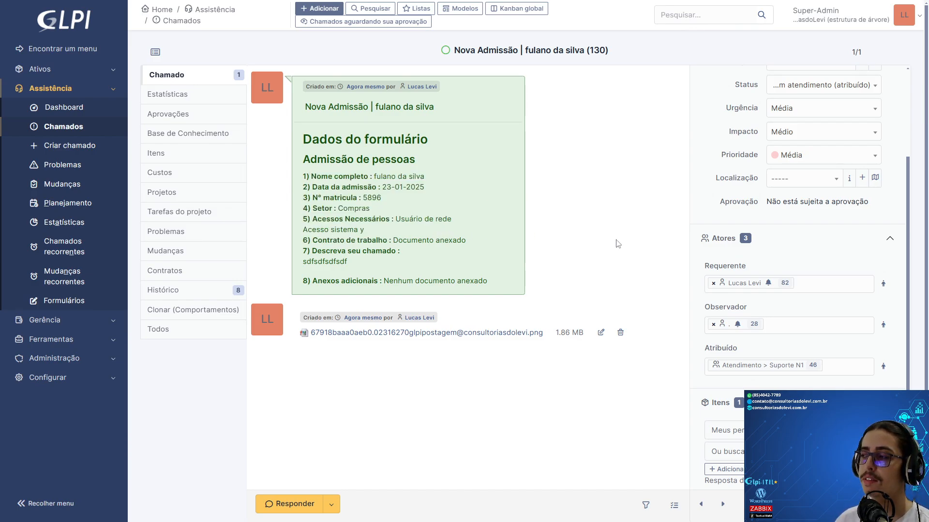
pyautogui.scroll(-3, 780, 274)
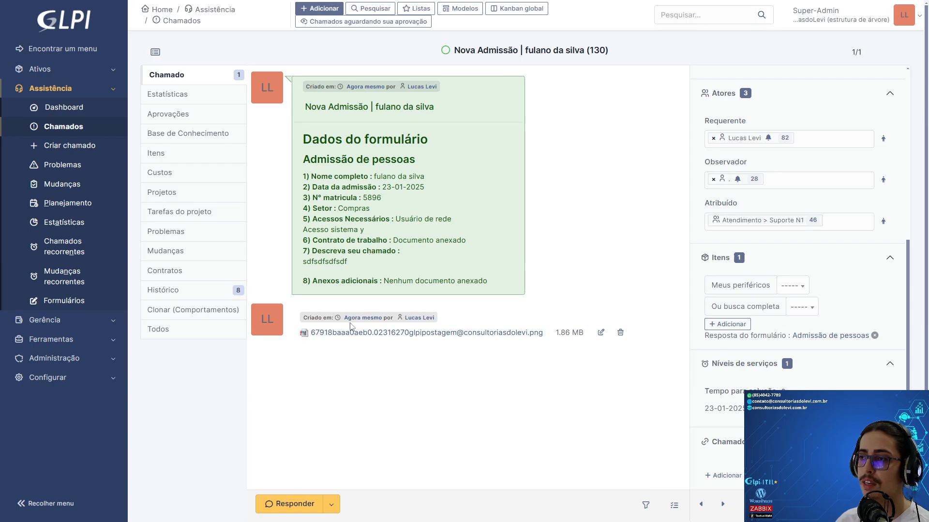
pyautogui.moveTo(329, 176)
pyautogui.mouseDown()
pyautogui.moveTo(423, 270)
pyautogui.moveTo(327, 160)
pyautogui.mouseUp()
pyautogui.click(423, 267)
pyautogui.click(370, 205)
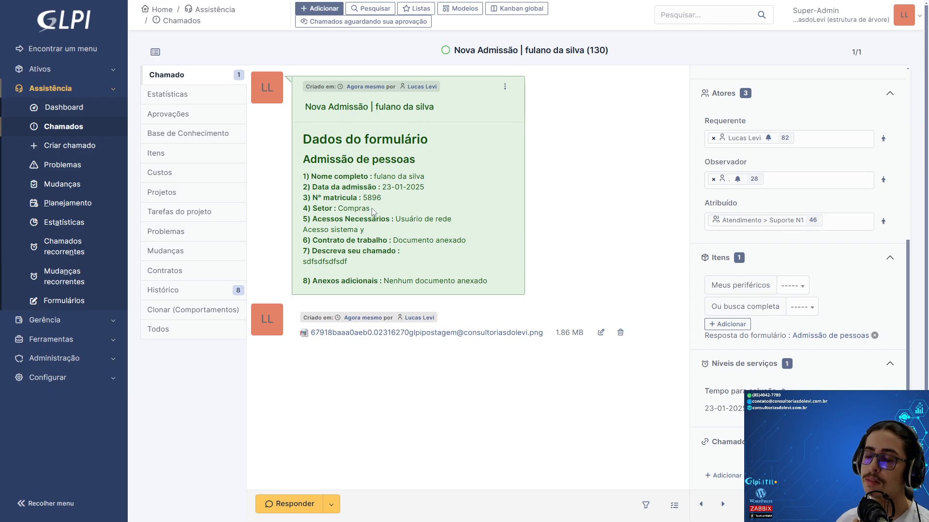
# Step: Sort the Fluxos RH forms alphabetically and open "Admissão de pessoas | Opção 2"
pyautogui.click(101, 301)
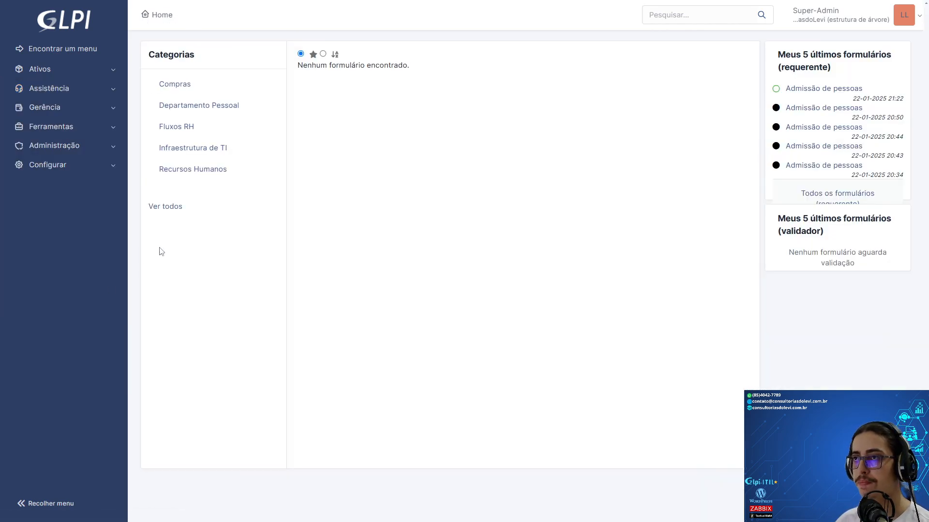
pyautogui.click(182, 131)
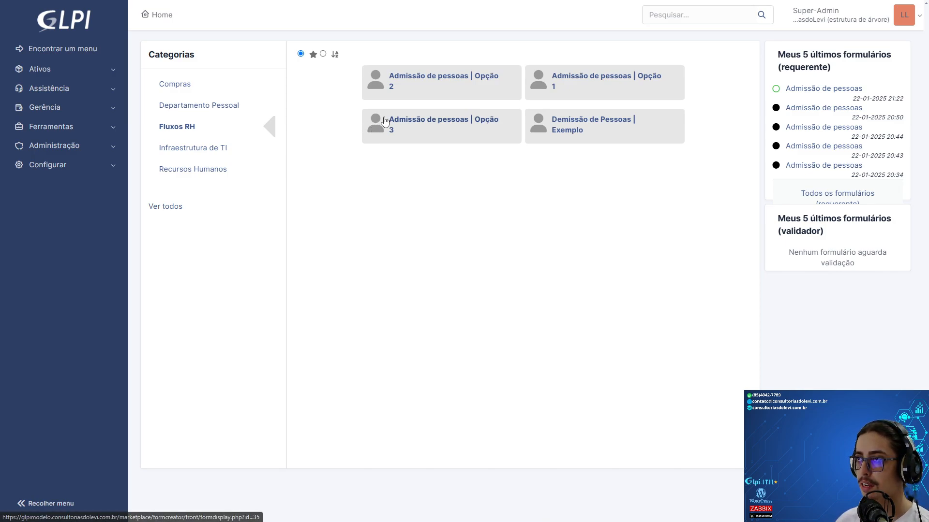
pyautogui.click(323, 54)
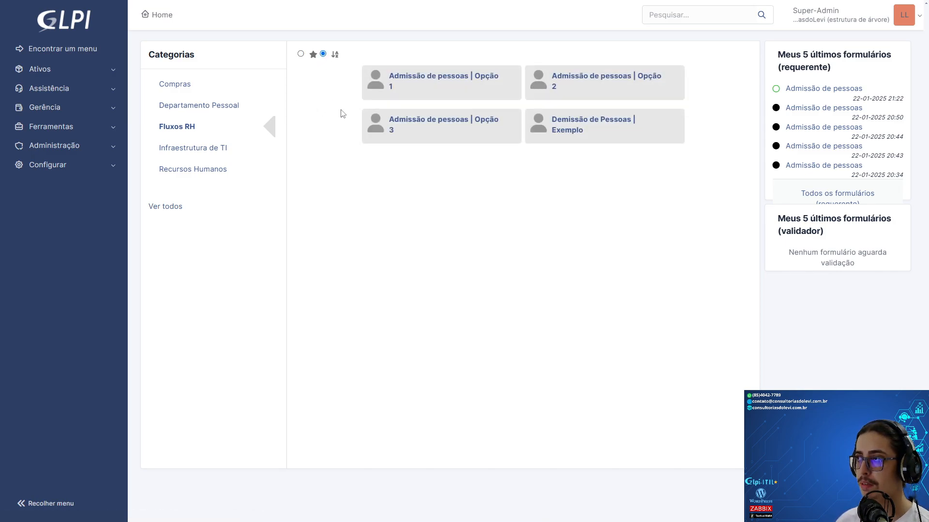
pyautogui.click(590, 86)
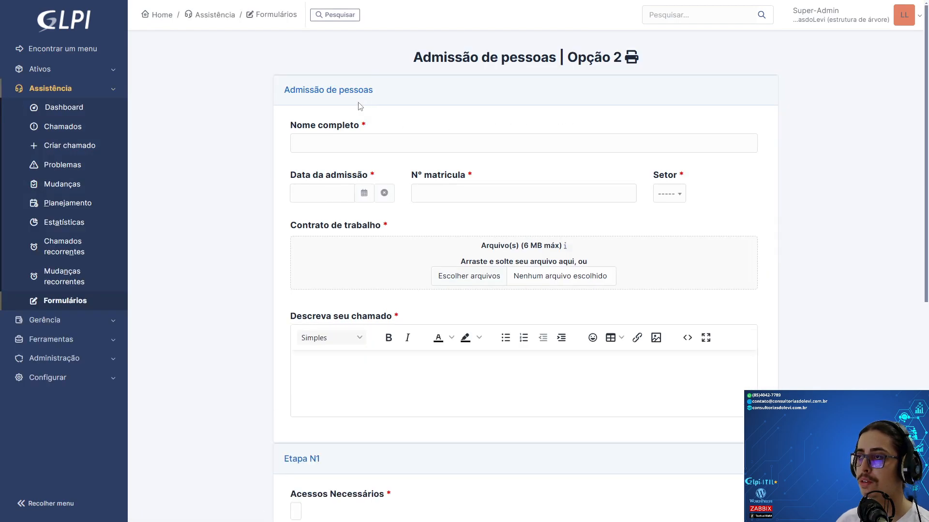
# Step: Enter the new employee's full name and registration number in the Opção 2 form, with admission date 23-01-2025 and Setor Compras
pyautogui.click(318, 144)
pyautogui.write('fulano')
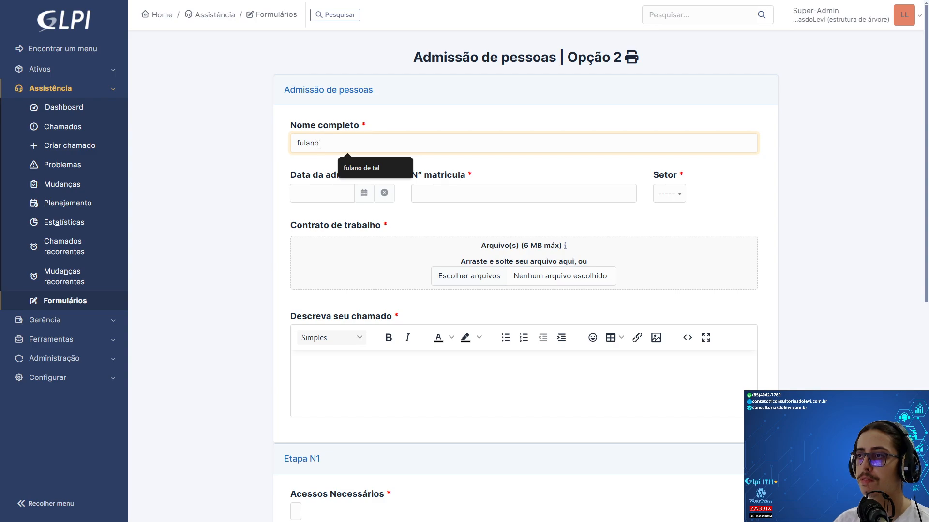
pyautogui.click(351, 167)
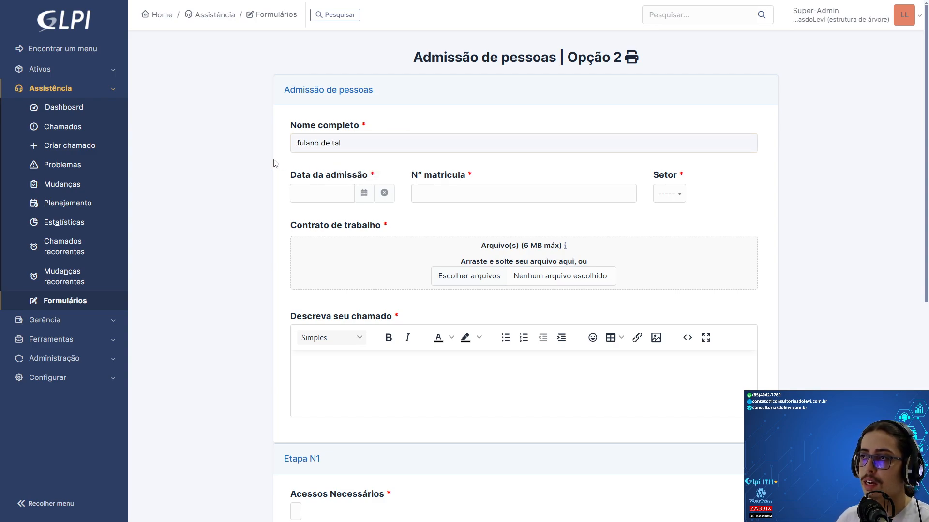
pyautogui.click(296, 189)
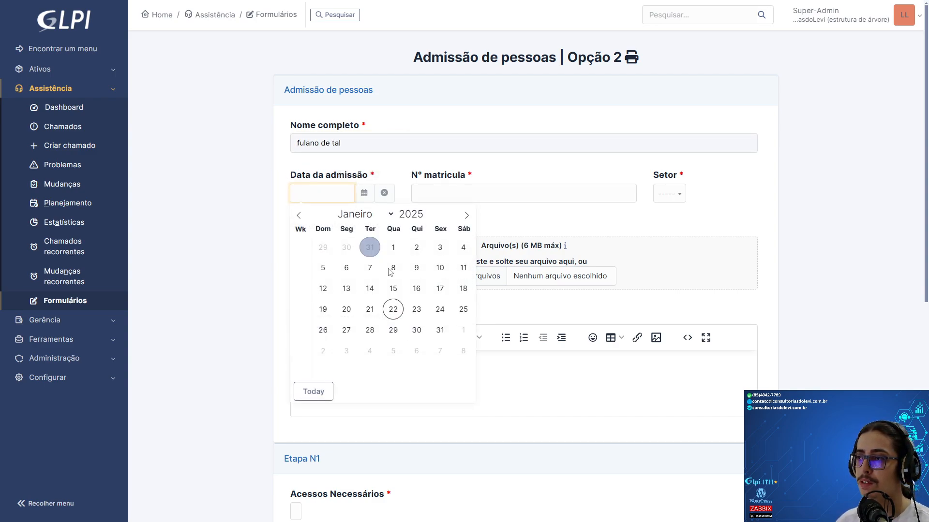
pyautogui.click(427, 311)
pyautogui.click(440, 200)
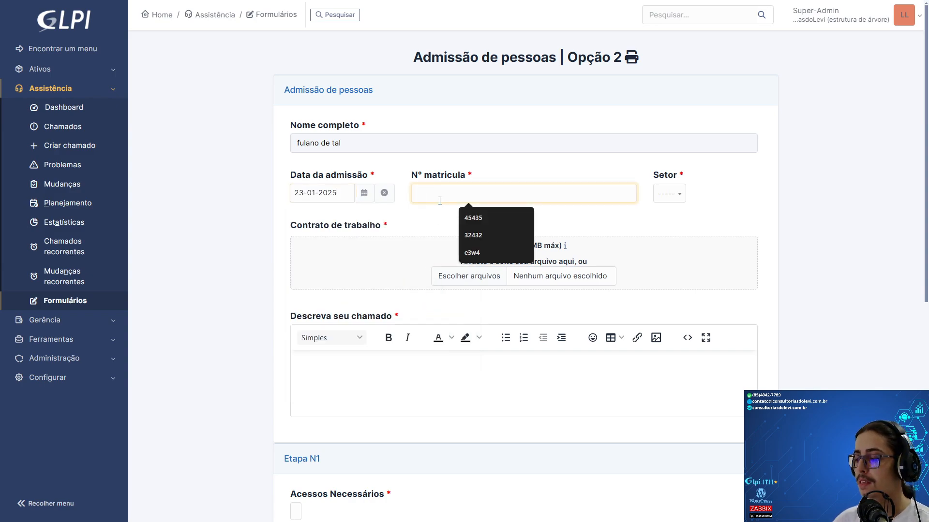
pyautogui.write('528')
pyautogui.click(670, 194)
pyautogui.click(670, 245)
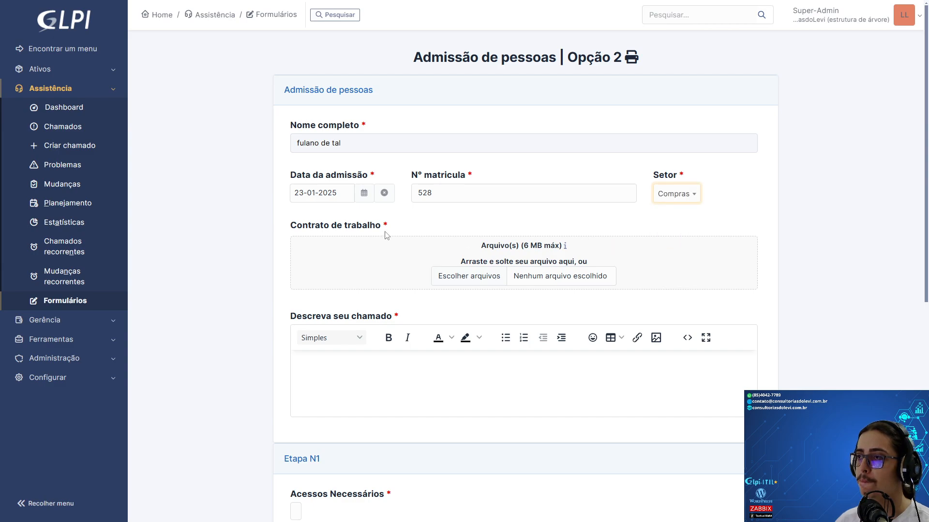
# Step: Attach the glpipostagem PNG image as the Contrato de trabalho and enter "sdfsdfsdf" as the ticket description
pyautogui.click(454, 278)
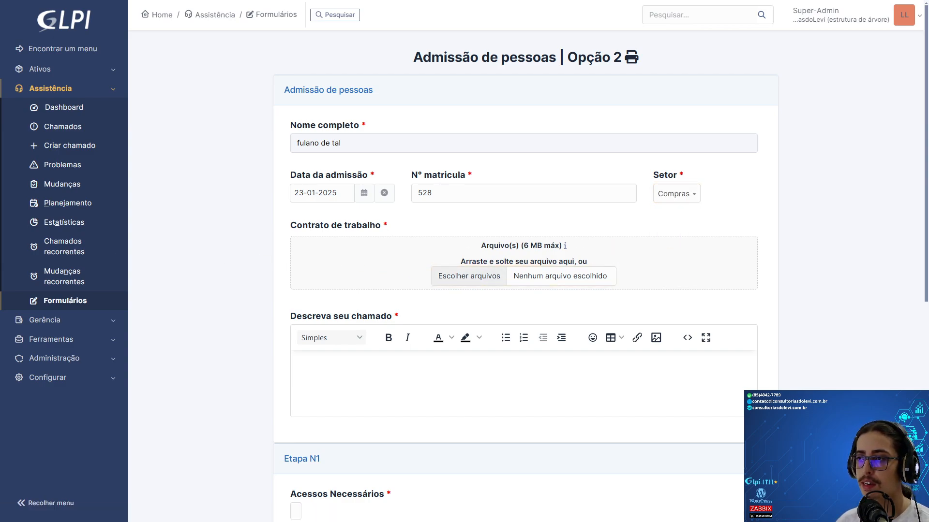
pyautogui.click(326, 384)
pyautogui.write('sdfsd')
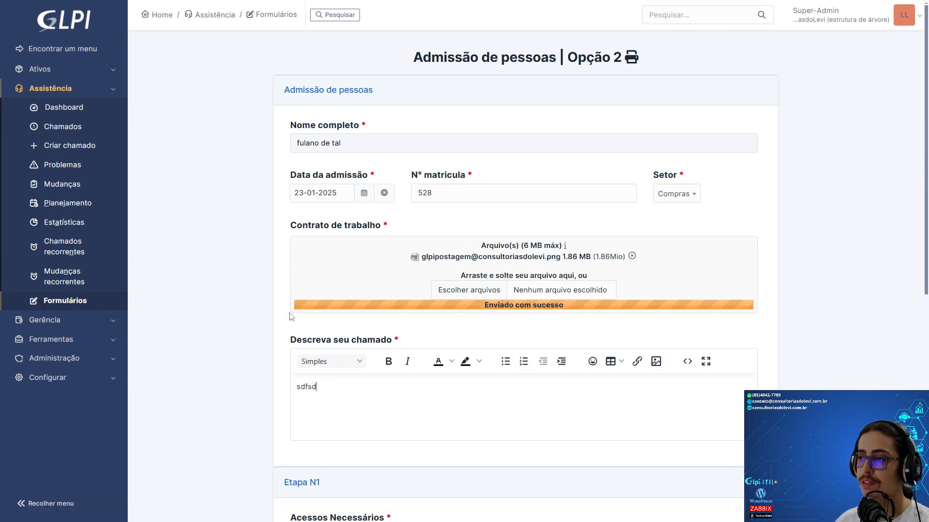
pyautogui.write('fsdf')
# Step: Examine the Etapa N1 and Etapa Dept Pessoal sections of the Opção 2 form
pyautogui.scroll(-6, 286, 311)
pyautogui.scroll(6, 256, 303)
pyautogui.scroll(-8, 256, 302)
pyautogui.scroll(2, 257, 302)
pyautogui.moveTo(282, 185); pyautogui.dragTo(327, 183)
pyautogui.click(305, 185)
pyautogui.moveTo(282, 391); pyautogui.dragTo(364, 379)
pyautogui.click(366, 383)
pyautogui.scroll(3, 334, 362)
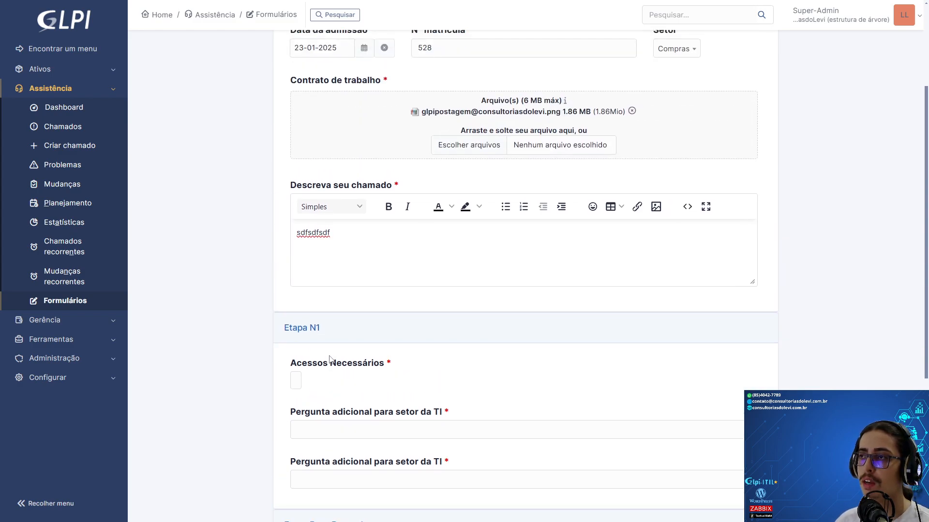
# Step: Compare the general Admissão de pessoas section with the Etapa N1 access and additional TI questions
pyautogui.scroll(3, 278, 318)
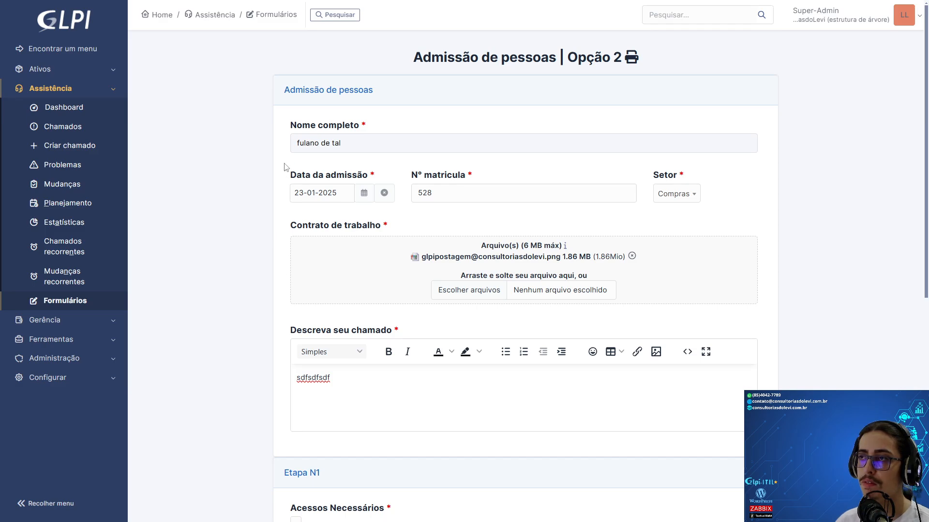
pyautogui.moveTo(292, 90); pyautogui.dragTo(421, 97)
pyautogui.click(421, 97)
pyautogui.scroll(-4, 259, 180)
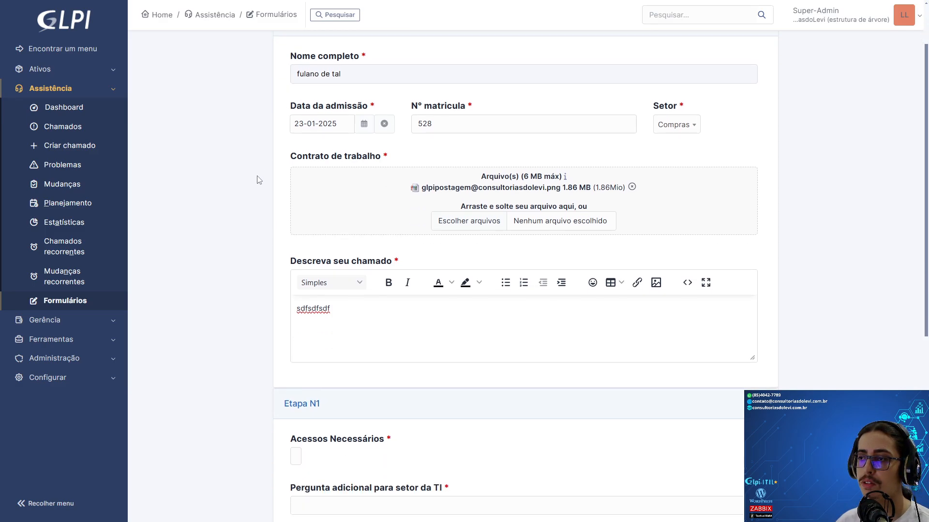
pyautogui.scroll(-1, 259, 180)
pyautogui.moveTo(284, 229)
pyautogui.mouseDown()
pyautogui.moveTo(325, 229)
pyautogui.moveTo(274, 230)
pyautogui.moveTo(326, 233)
pyautogui.moveTo(290, 231)
pyautogui.mouseUp()
pyautogui.click(328, 228)
pyautogui.click(275, 230)
pyautogui.click(325, 232)
pyautogui.click(289, 232)
pyautogui.click(325, 232)
pyautogui.click(290, 231)
pyautogui.scroll(-2, 300, 247)
pyautogui.moveTo(290, 177); pyautogui.dragTo(459, 277)
pyautogui.click(448, 262)
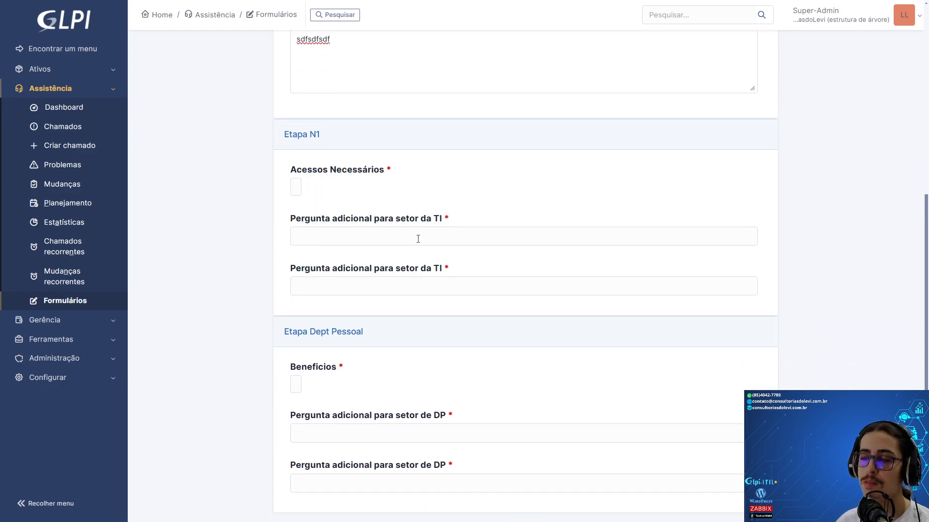
# Step: Choose Usuário de rede under Acessos Necessários in the Etapa N1 section
pyautogui.click(297, 187)
pyautogui.click(355, 193)
pyautogui.click(298, 184)
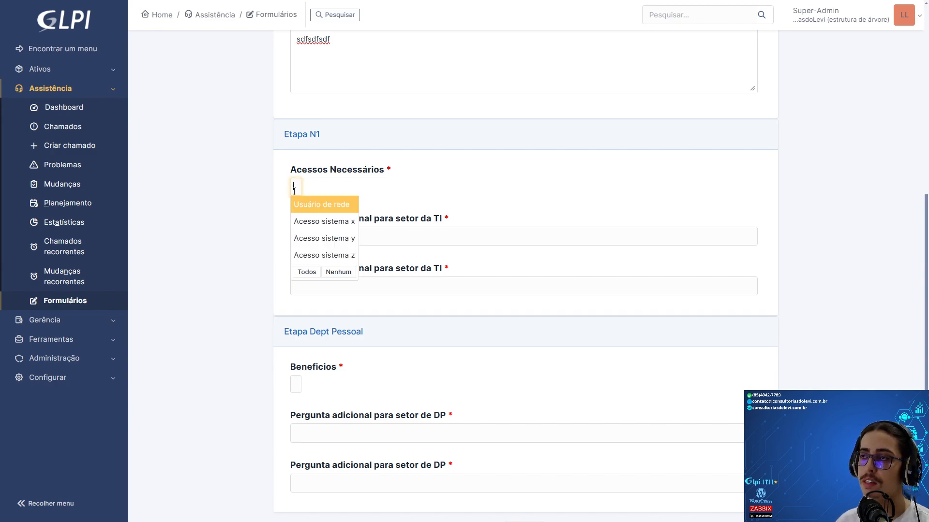
pyautogui.click(297, 189)
pyautogui.click(304, 193)
pyautogui.click(305, 207)
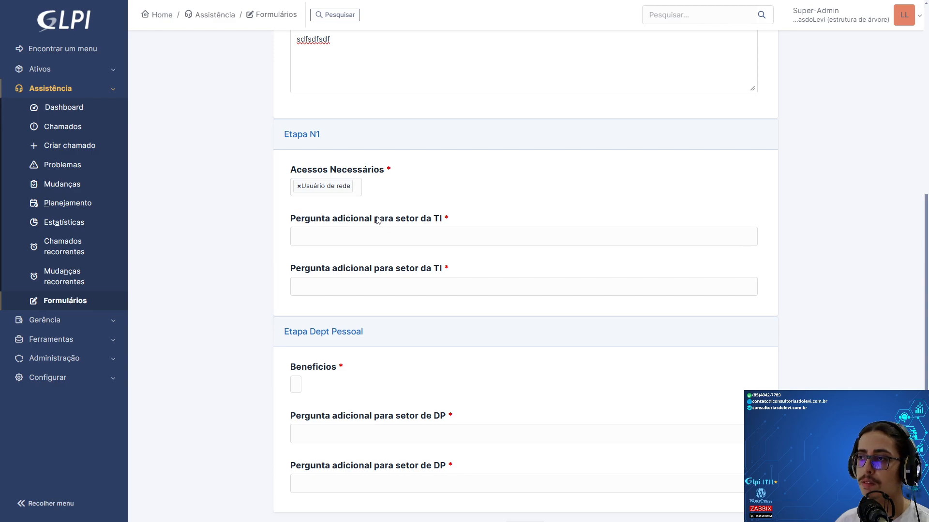
# Step: Answer the two additional TI questions with "fsdsdfsdfsdf" and "sdfsdfsdfsdfsdf"
pyautogui.press('Tab')
pyautogui.write('fsdsdfsdfsdf')
pyautogui.press('Tab')
pyautogui.write('sdfsdfsd')
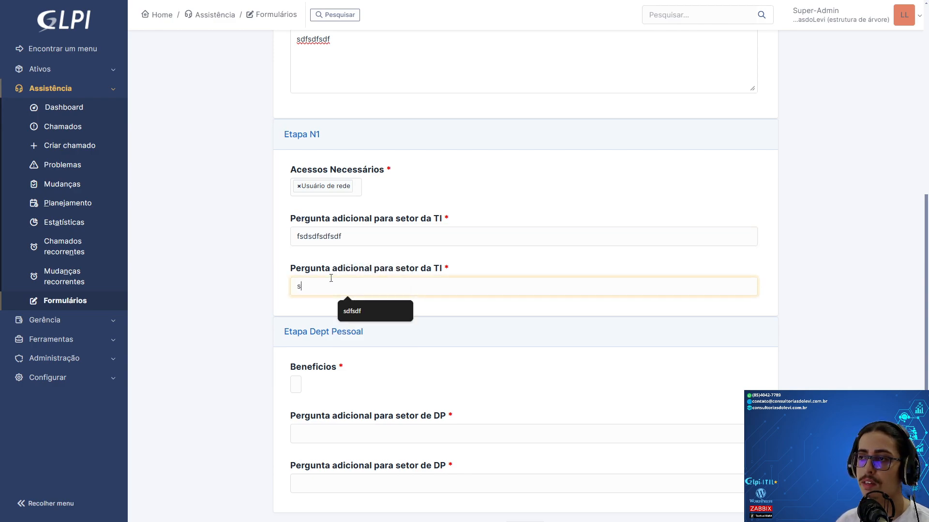
pyautogui.write('fsdfsdf')
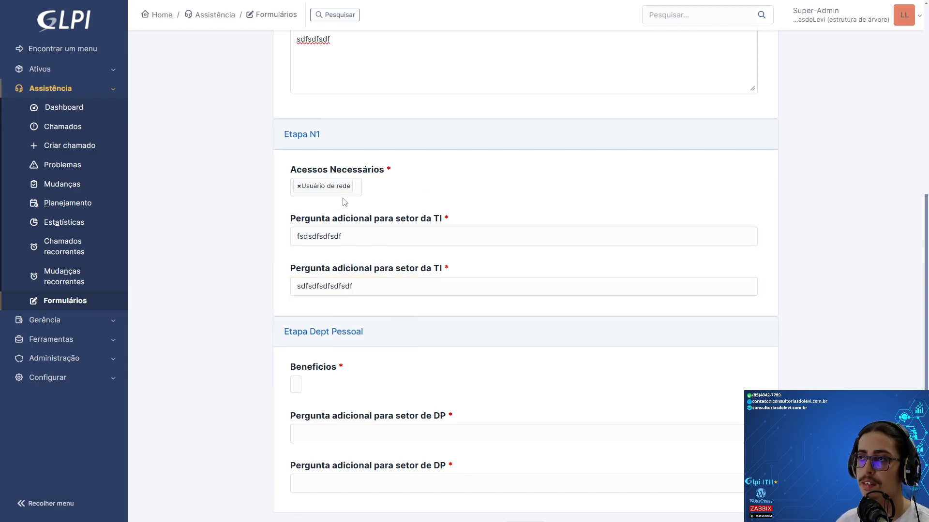
# Step: Choose Vale transporte and Vale alimentação as the Beneficios in the Etapa Dept Pessoal section
pyautogui.scroll(-2, 319, 283)
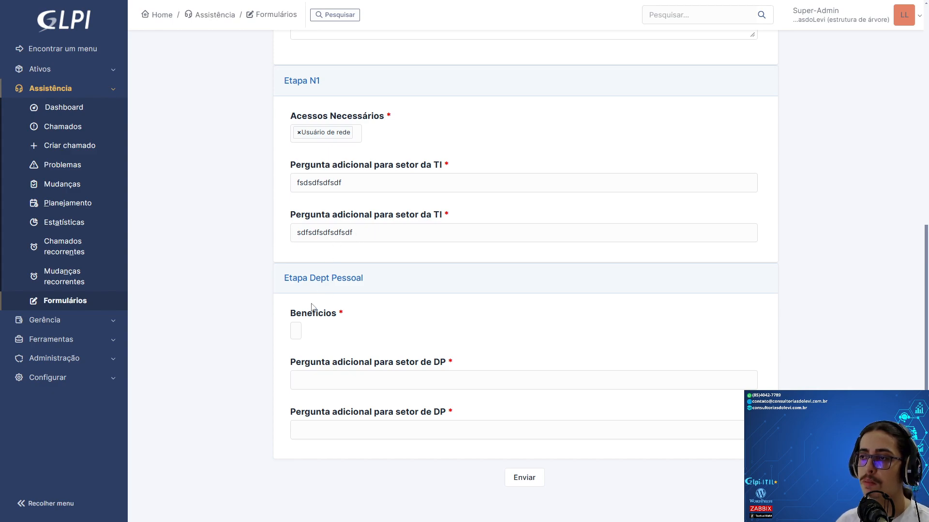
pyautogui.click(296, 329)
pyautogui.click(310, 352)
pyautogui.click(354, 332)
pyautogui.click(339, 364)
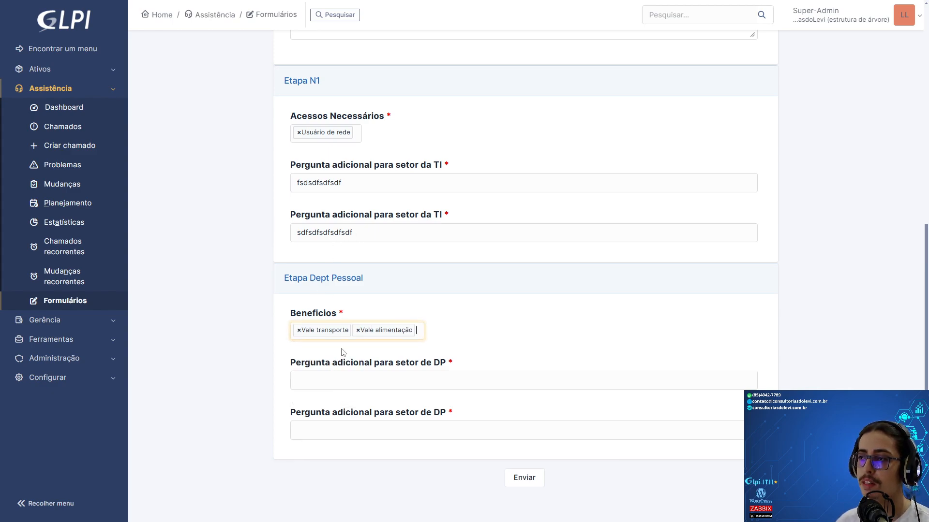
# Step: Answer the two additional DP questions with "sdfdsfsdfs" and "dfsdfsdf", and submit the form
pyautogui.click(339, 380)
pyautogui.write('sdfdsfsdfs')
pyautogui.click(322, 429)
pyautogui.write('dfsdfsdf')
pyautogui.click(526, 480)
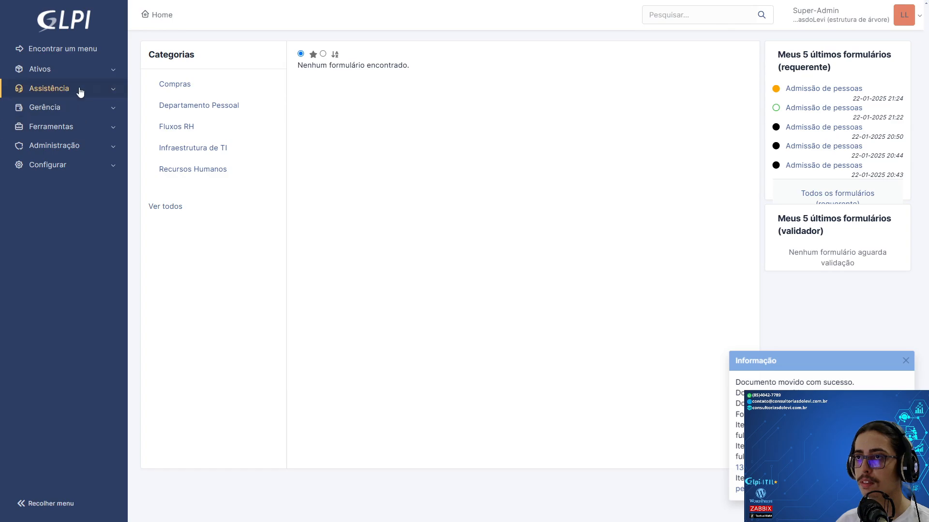
# Step: Open the assistance tickets list and compare the status and assigned technical groups of the new admission tickets
pyautogui.click(77, 89)
pyautogui.click(83, 126)
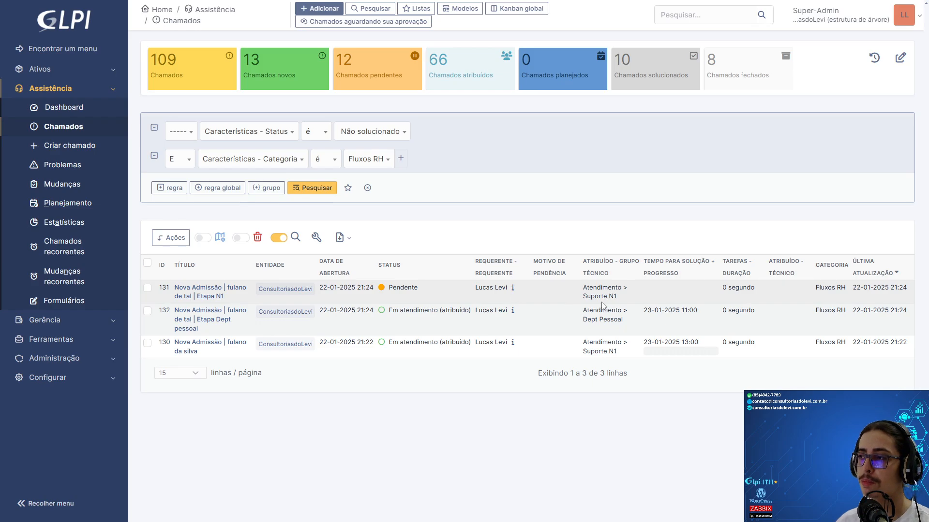
pyautogui.moveTo(578, 318)
pyautogui.mouseDown()
pyautogui.moveTo(621, 319)
pyautogui.moveTo(585, 318)
pyautogui.mouseUp()
pyautogui.click(624, 320)
pyautogui.click(585, 318)
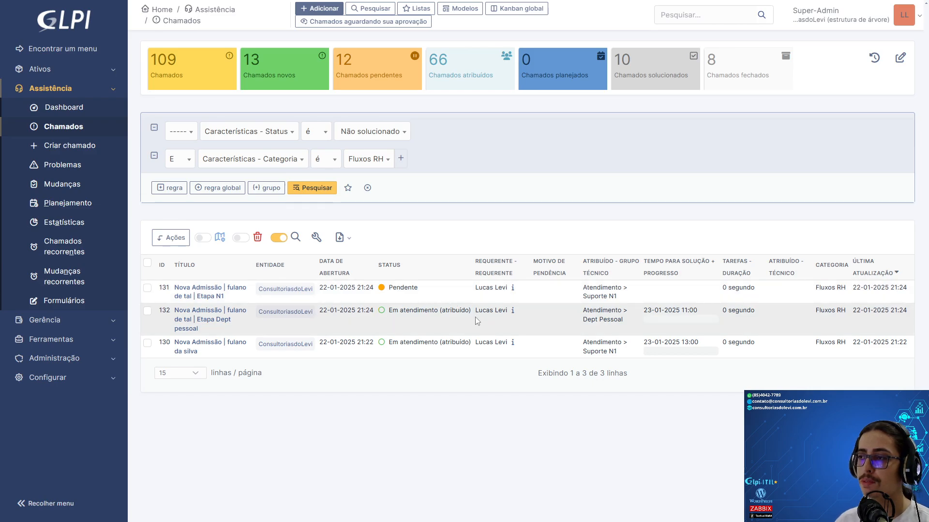
# Step: Open the Etapa N1 admission ticket and review its general employee data and answers to the TI questions
pyautogui.click(224, 295)
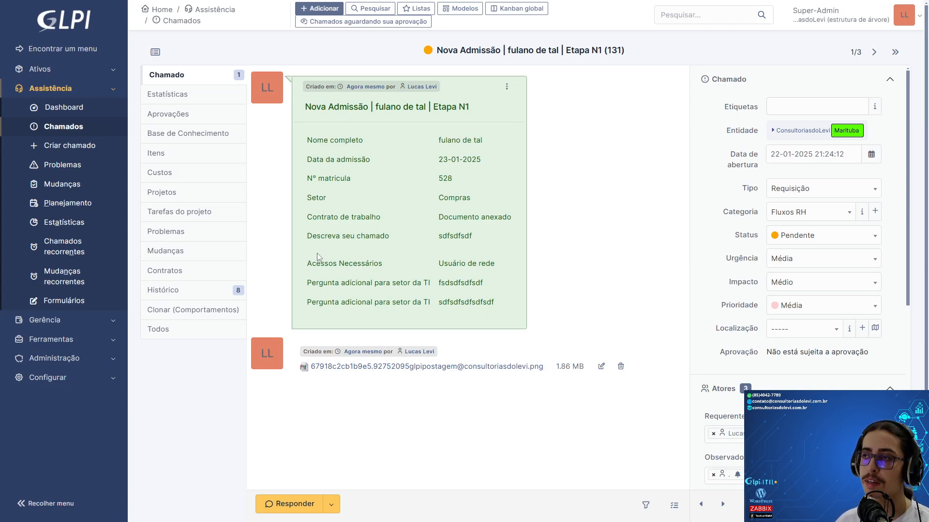
pyautogui.moveTo(309, 265); pyautogui.dragTo(460, 303)
pyautogui.click(459, 302)
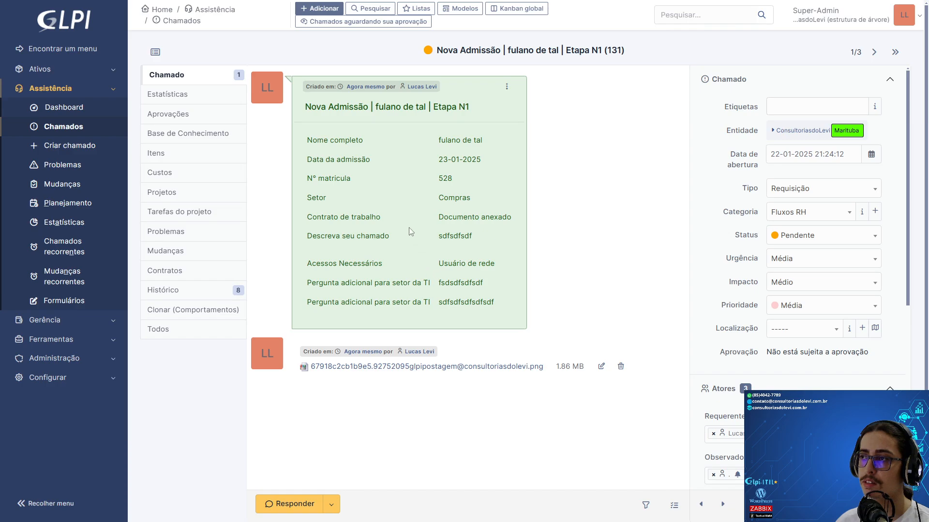
pyautogui.moveTo(317, 139); pyautogui.dragTo(359, 178)
pyautogui.click(371, 209)
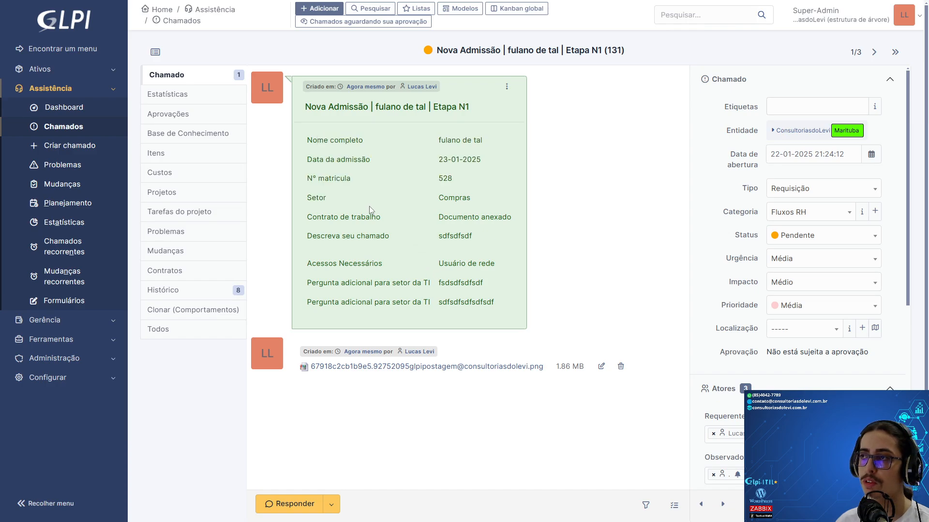
pyautogui.moveTo(308, 266); pyautogui.dragTo(493, 300)
pyautogui.click(493, 300)
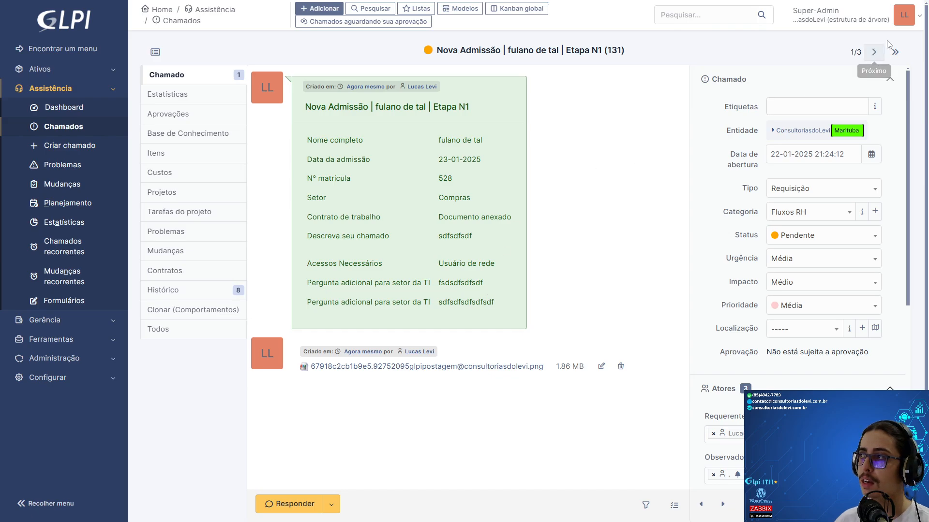
# Step: Go to the following ticket, Etapa Dept pessoal, and review its Beneficios and DP answers
pyautogui.click(873, 52)
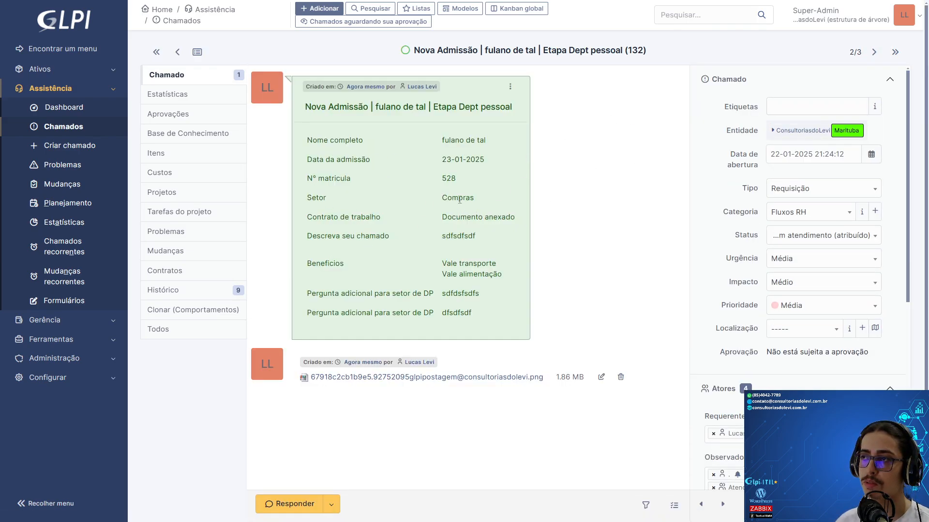
pyautogui.moveTo(306, 266); pyautogui.dragTo(418, 265)
pyautogui.click(419, 261)
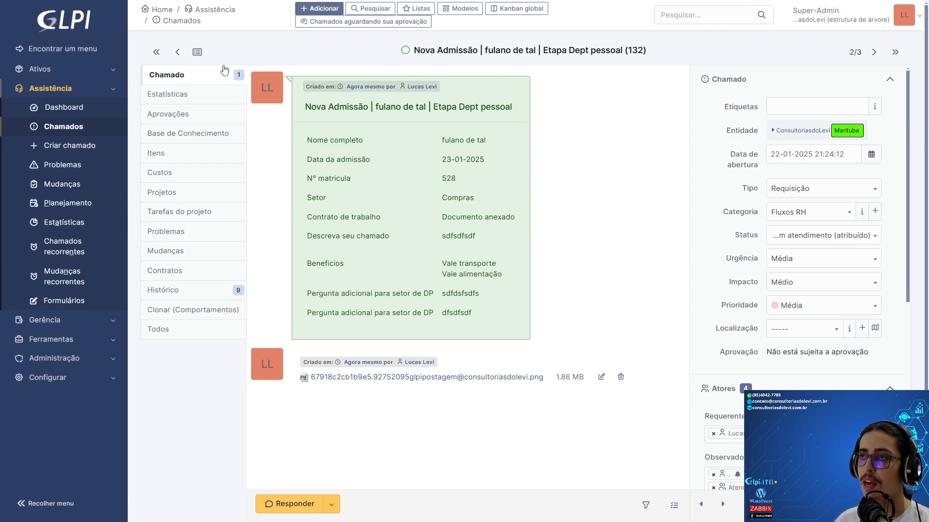
# Step: Check the solution deadlines in the tickets list, and reopen the Etapa Dept pessoal ticket to examine its properties, actors, service level and related ticket
pyautogui.click(202, 57)
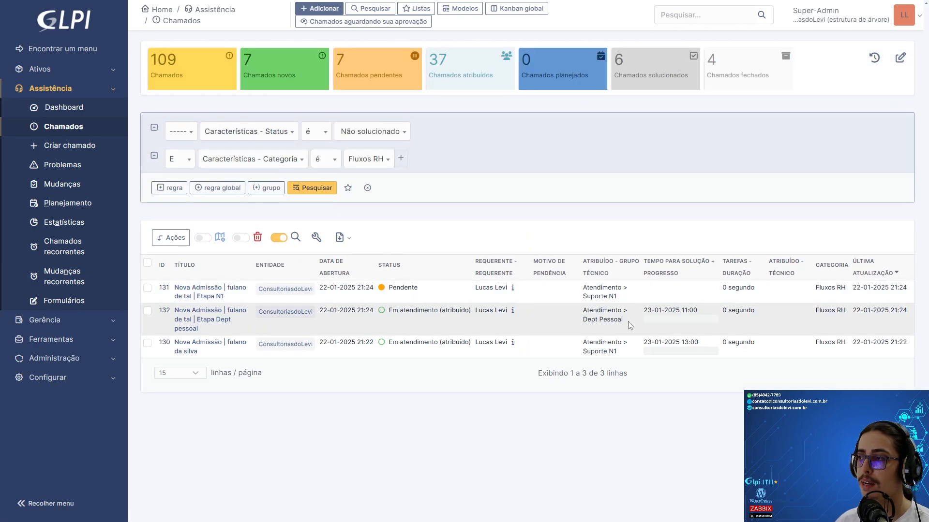
pyautogui.moveTo(642, 311)
pyautogui.mouseDown()
pyautogui.moveTo(691, 310)
pyautogui.moveTo(631, 310)
pyautogui.moveTo(697, 310)
pyautogui.moveTo(643, 310)
pyautogui.mouseUp()
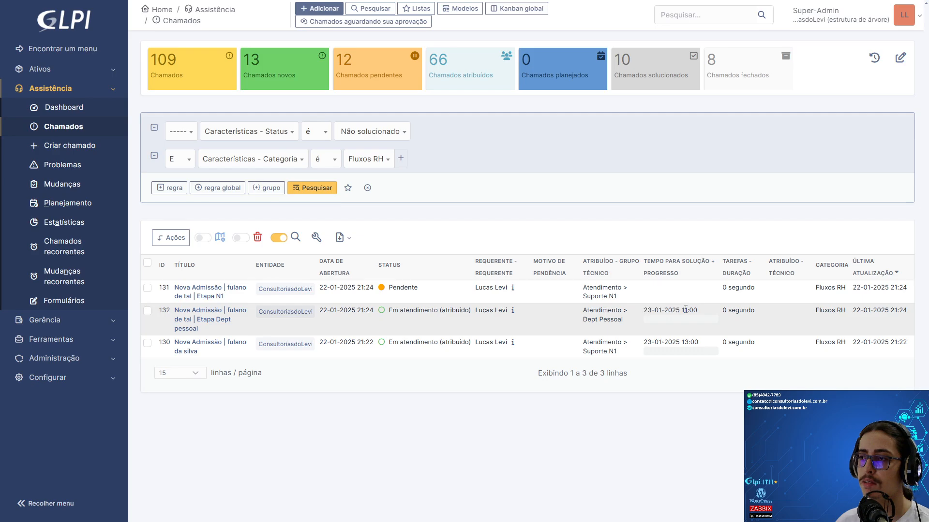
pyautogui.click(233, 316)
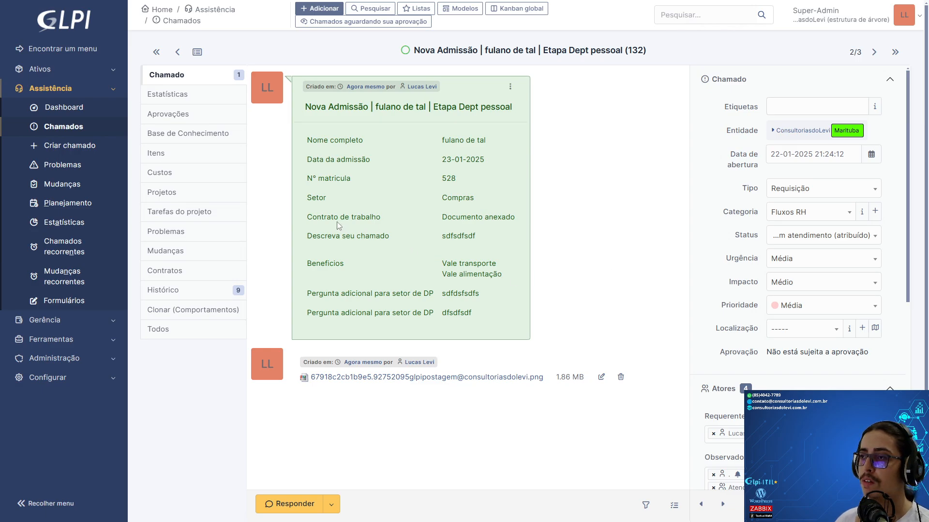
pyautogui.scroll(-6, 745, 274)
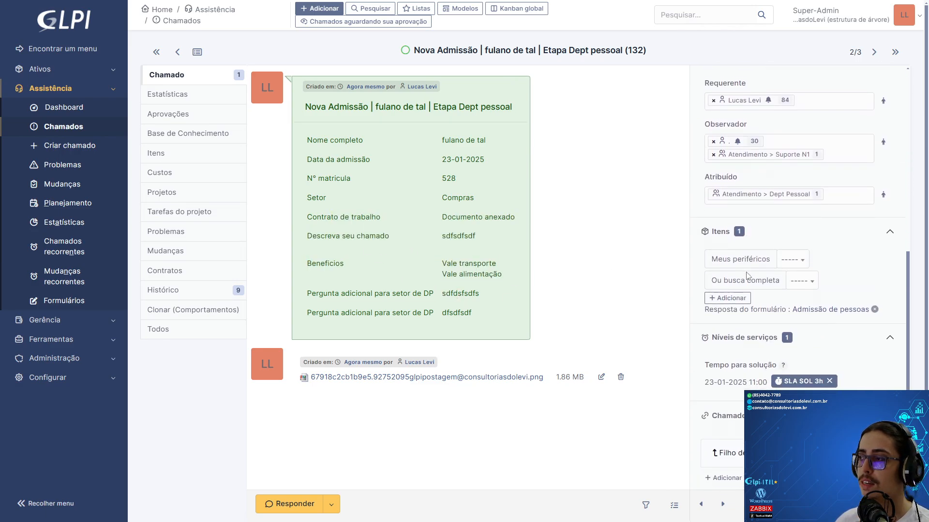
pyautogui.scroll(6, 748, 276)
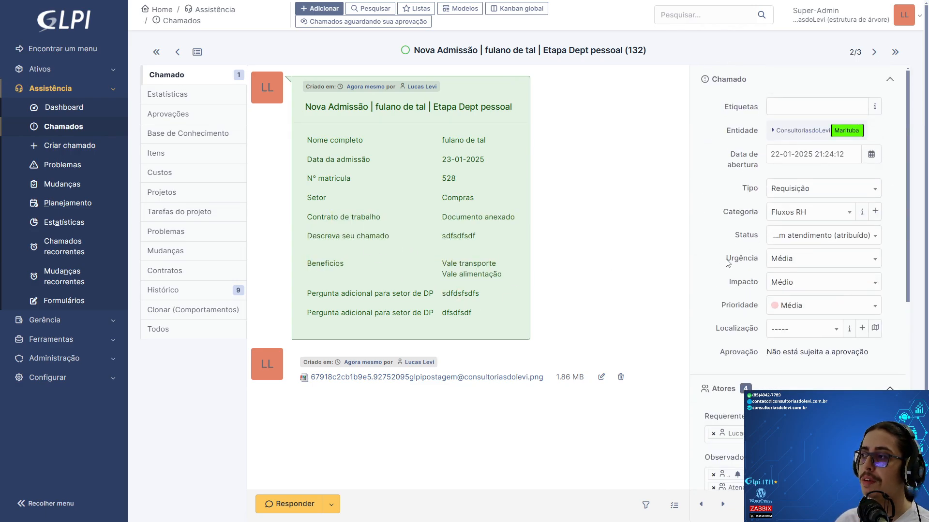
pyautogui.scroll(-6, 728, 271)
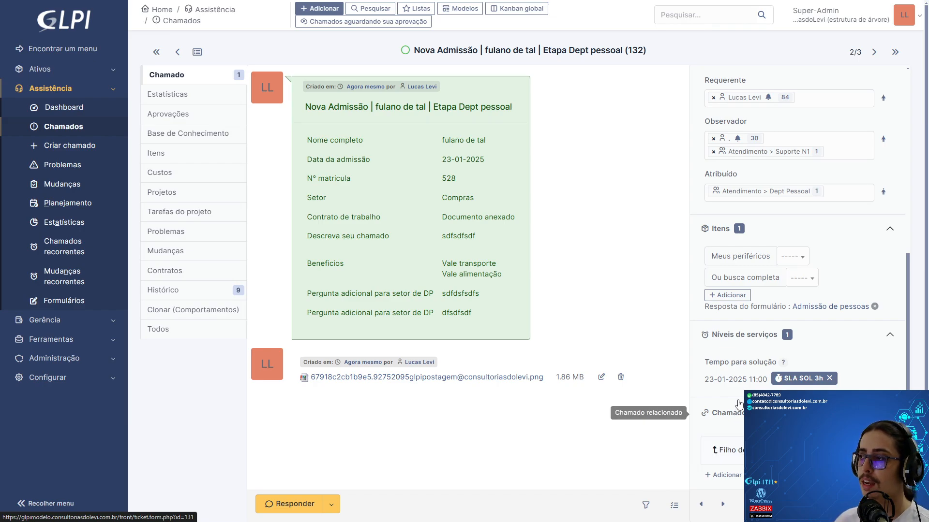
pyautogui.scroll(2, 781, 320)
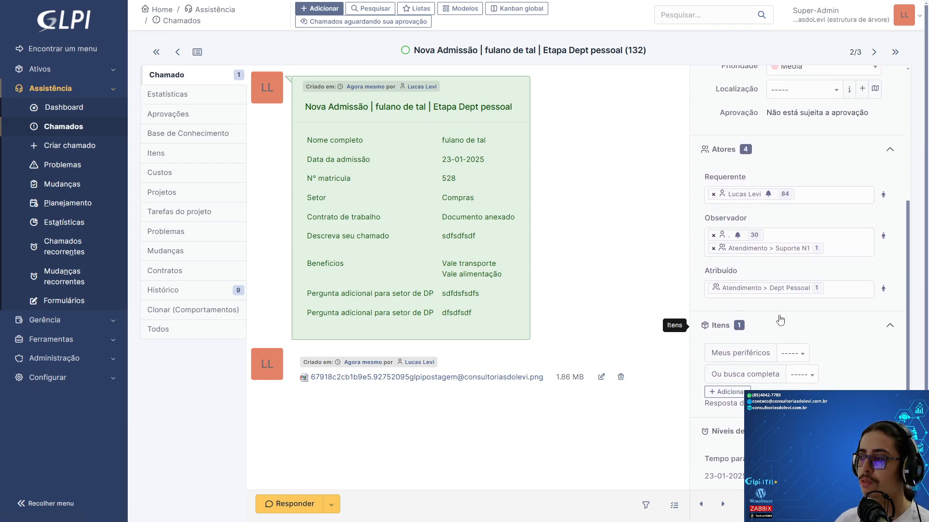
pyautogui.scroll(-2, 781, 320)
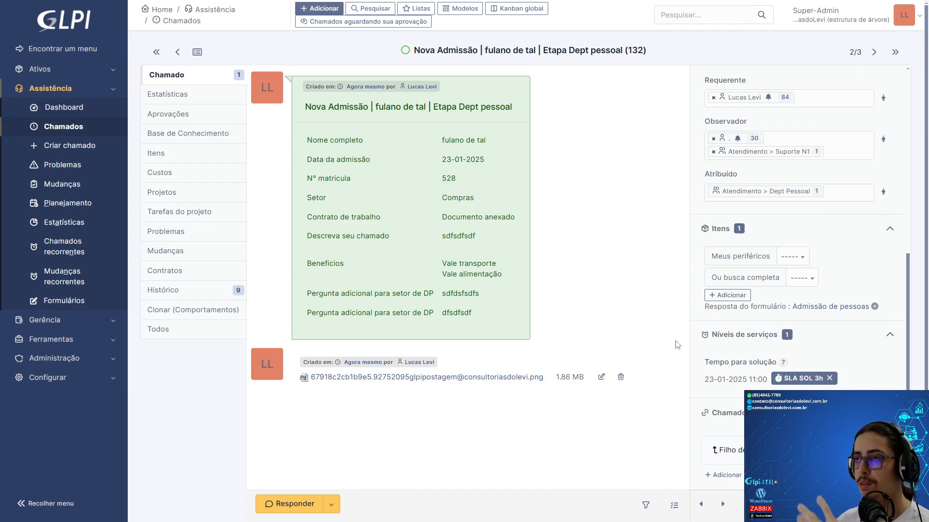
pyautogui.scroll(2, 769, 275)
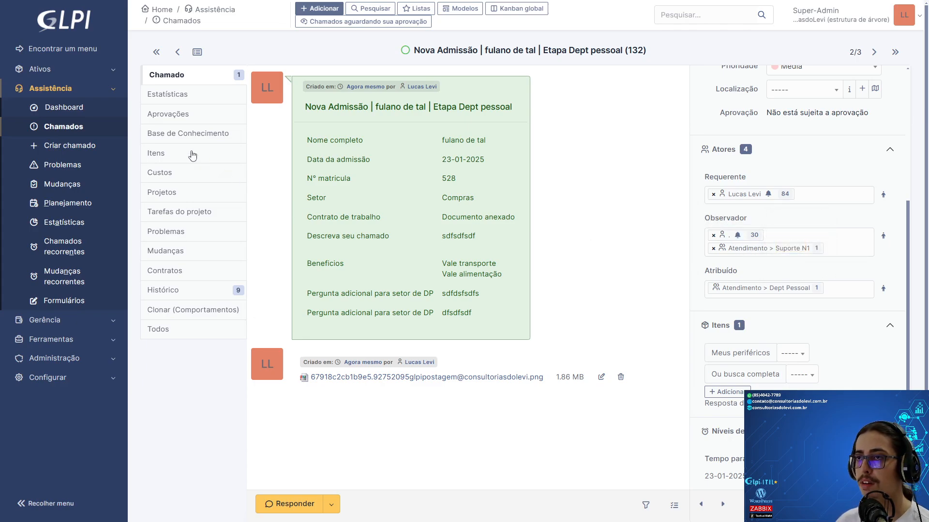
# Step: Reopen the Etapa N1 ticket from the tickets list and examine its status, actors, service level and related ticket
pyautogui.click(79, 132)
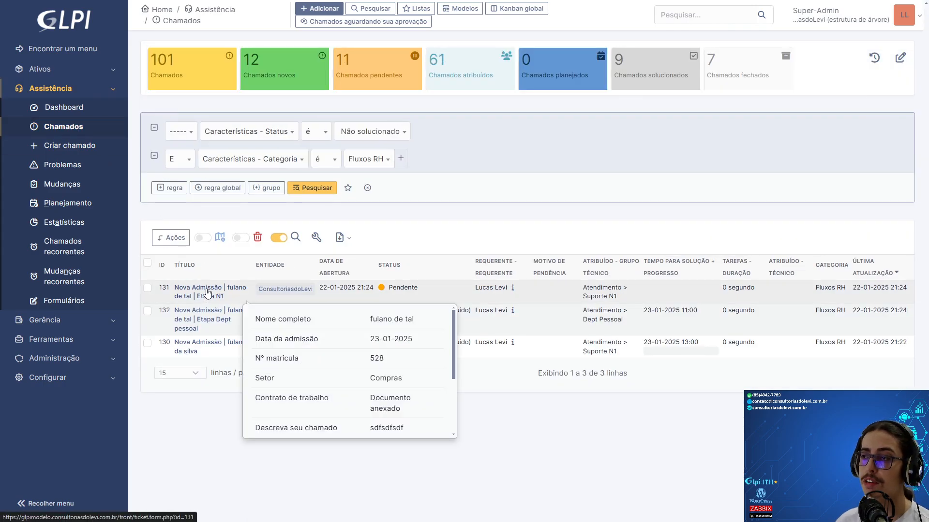
pyautogui.click(208, 293)
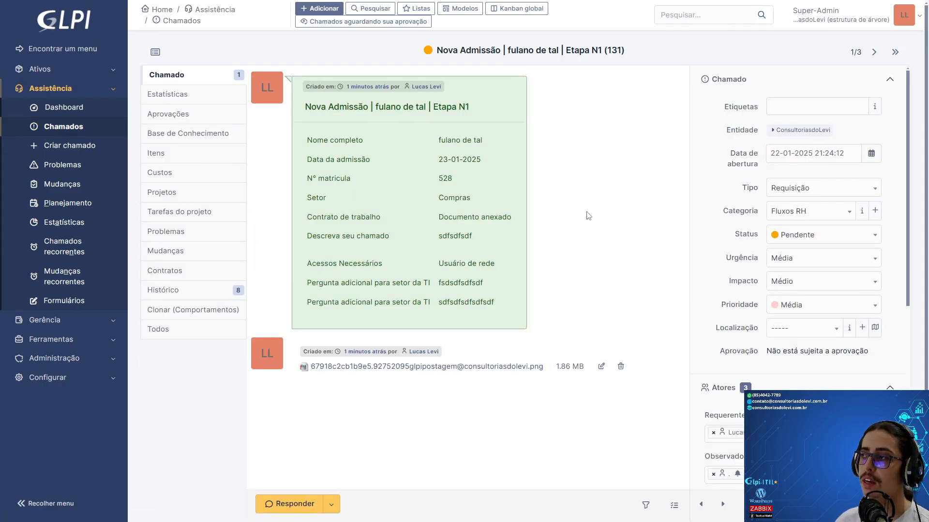
pyautogui.scroll(-7, 779, 259)
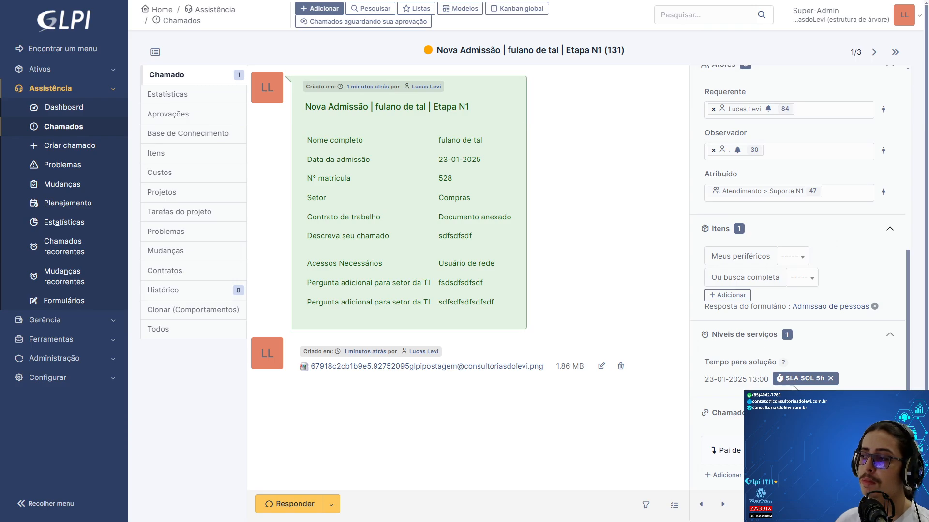
pyautogui.scroll(7, 812, 380)
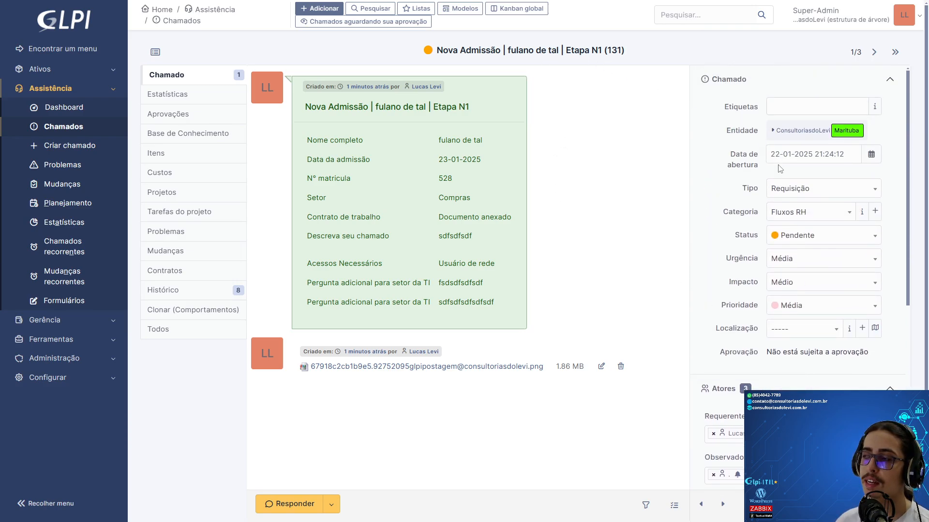
pyautogui.click(822, 235)
pyautogui.click(750, 257)
pyautogui.scroll(-6, 753, 356)
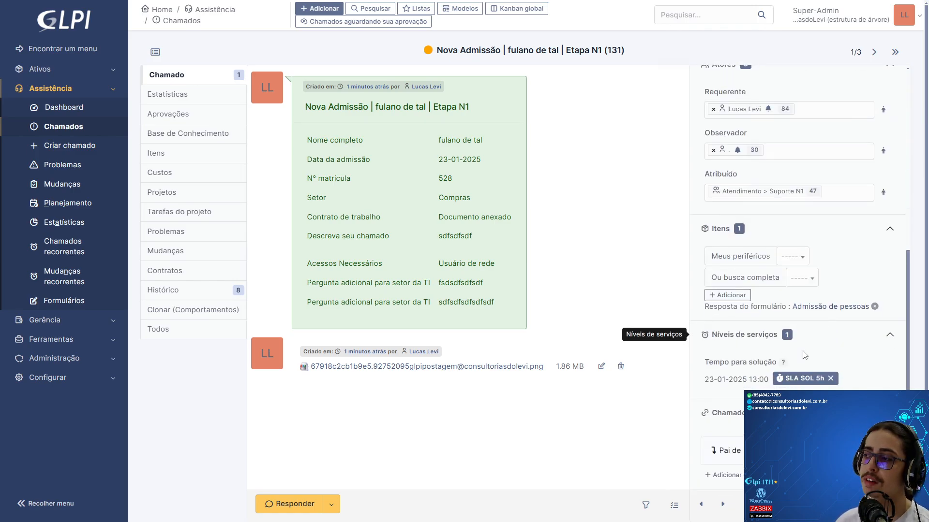
# Step: Review the Etapa N1 ticket's category, status and priority, along with its actors, linked form answer, solution SLA and parent ticket
pyautogui.scroll(6, 804, 355)
pyautogui.click(798, 235)
pyautogui.click(755, 257)
pyautogui.scroll(-5, 758, 303)
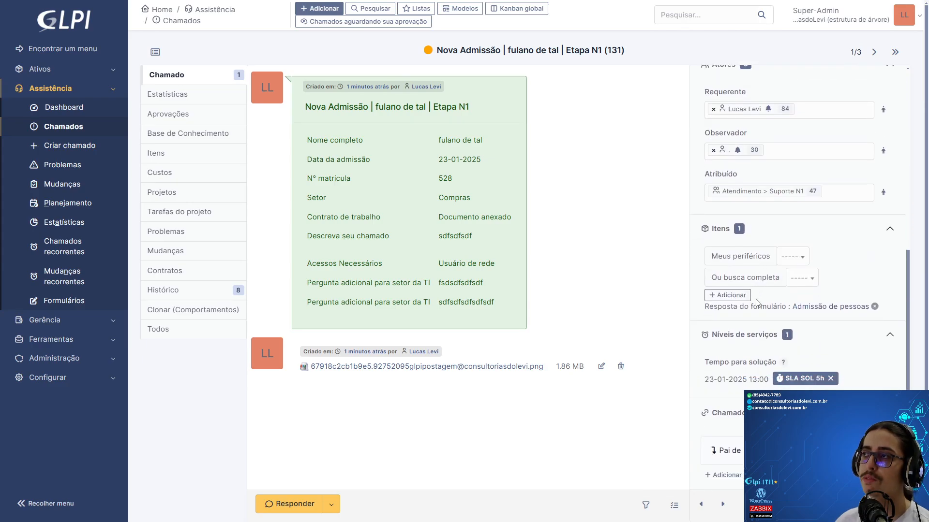
pyautogui.scroll(5, 740, 328)
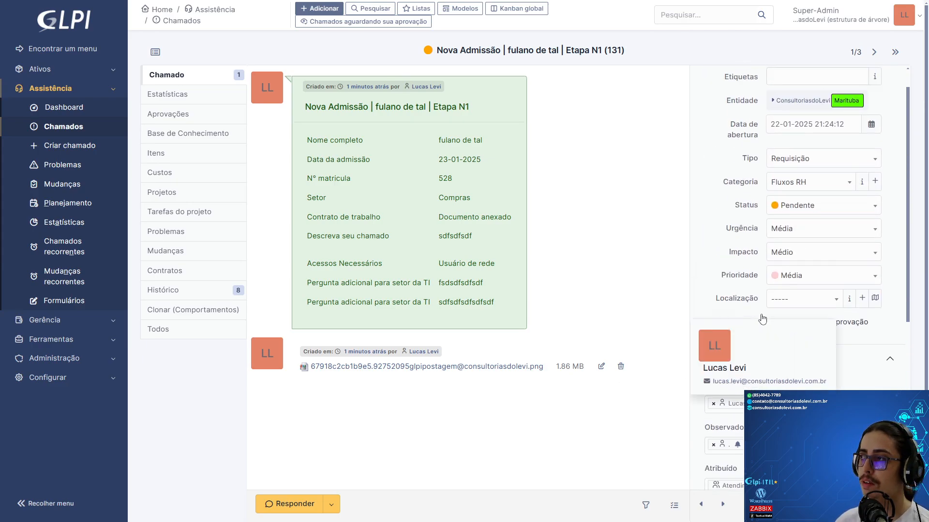
pyautogui.scroll(-5, 761, 317)
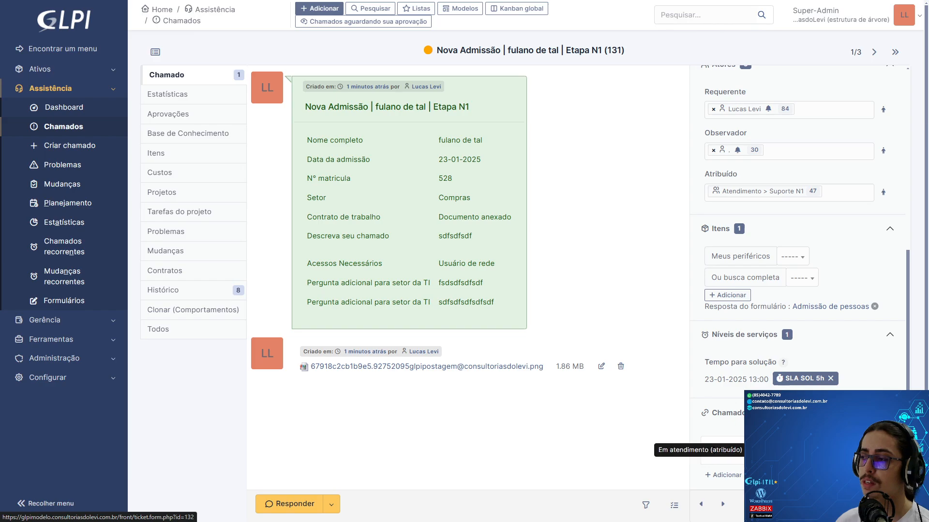
pyautogui.scroll(3, 741, 315)
pyautogui.scroll(4, 741, 316)
pyautogui.scroll(-6, 743, 324)
pyautogui.scroll(5, 745, 333)
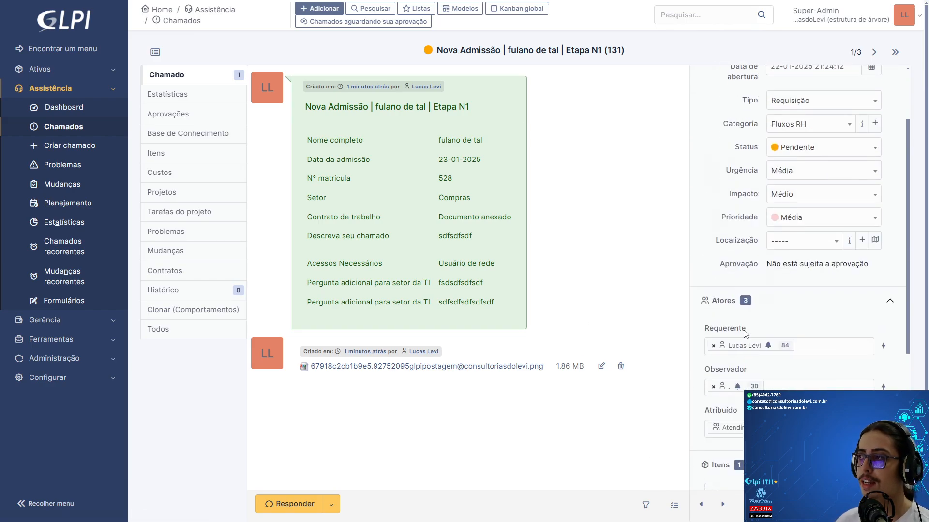
pyautogui.scroll(2, 745, 334)
pyautogui.scroll(-3, 740, 309)
pyautogui.moveTo(733, 290)
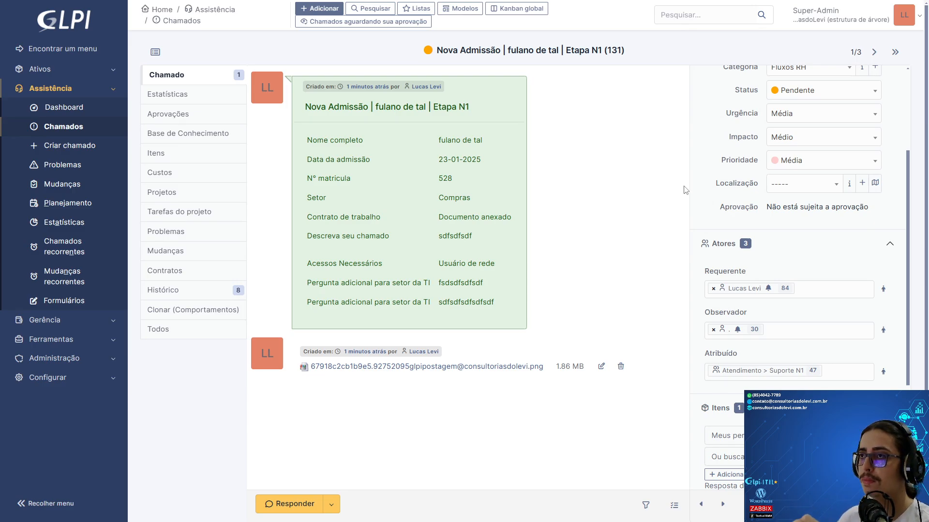
pyautogui.scroll(3, 774, 218)
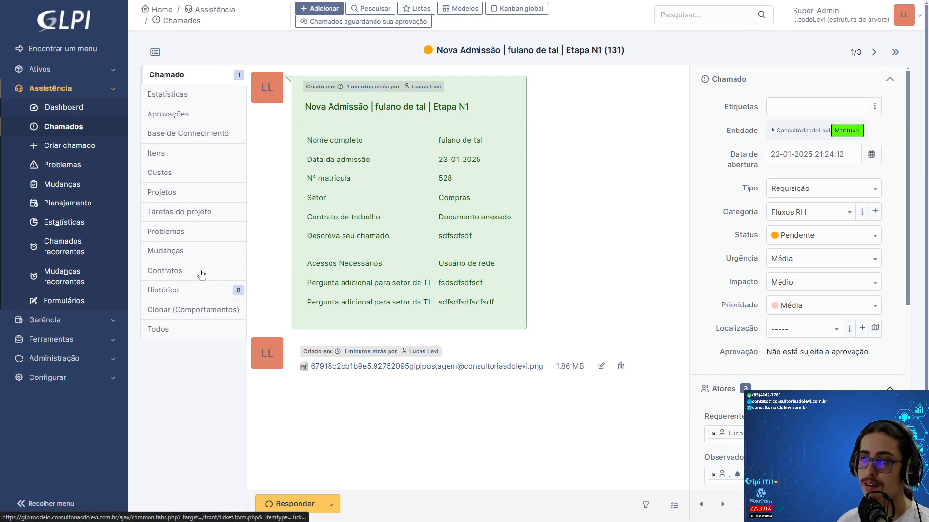
# Step: Open the Admissão de pessoas | Opção 3 form from the Fluxos RH category
pyautogui.click(69, 296)
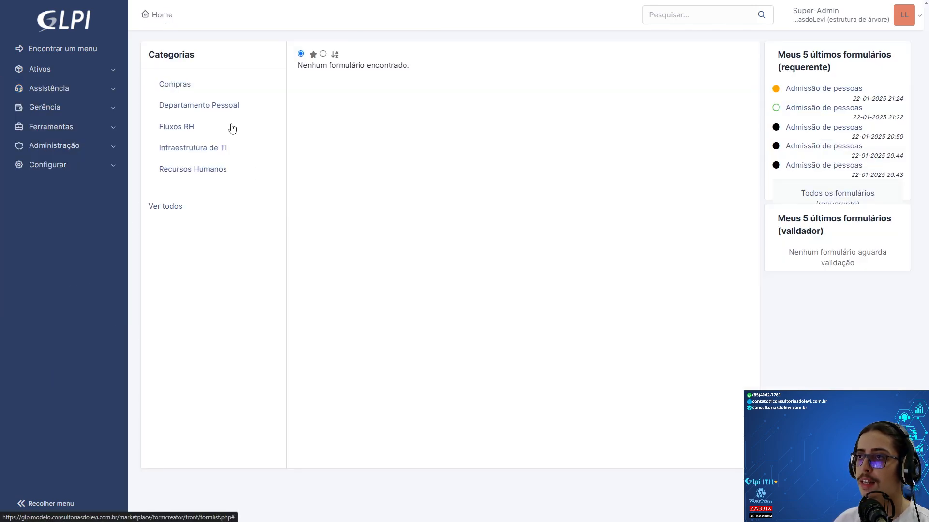
pyautogui.click(180, 127)
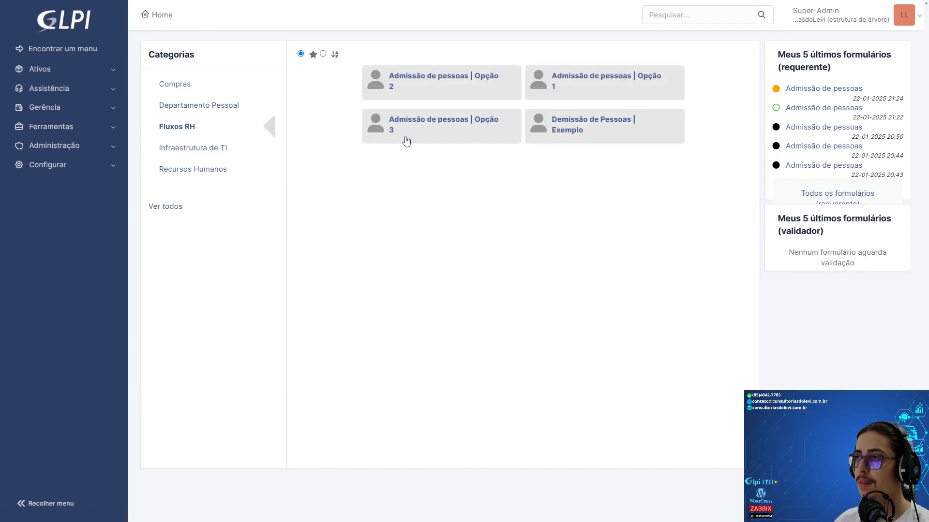
pyautogui.click(412, 127)
# Step: Enter the new employee's full name, the admission date 23-01-2025 and the registration number in the form
pyautogui.click(328, 140)
pyautogui.write('dfgrgfdfg')
pyautogui.click(330, 193)
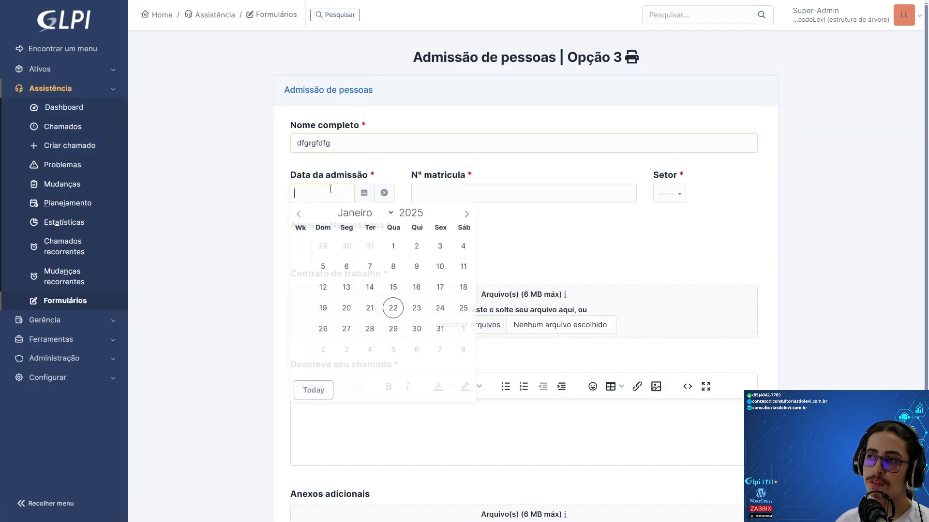
pyautogui.click(416, 307)
pyautogui.click(440, 193)
pyautogui.write('353454')
# Step: Choose Compras as the employee's Setor and Acesso sistema x under Acessos Necessários
pyautogui.click(669, 194)
pyautogui.click(675, 243)
pyautogui.click(301, 250)
pyautogui.click(323, 277)
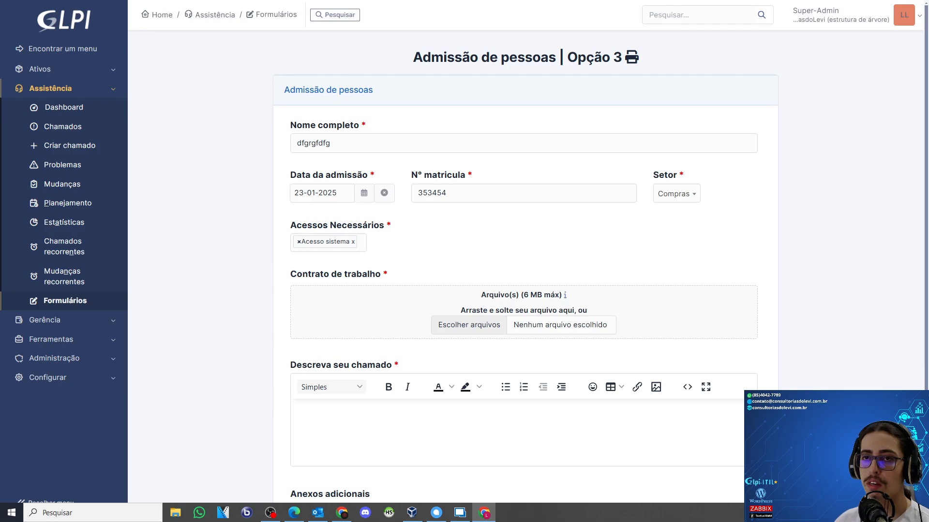
# Step: Attach the work contract file, describe the request as "sfdsdfsd" and submit the admission form
pyautogui.scroll(-3, 376, 340)
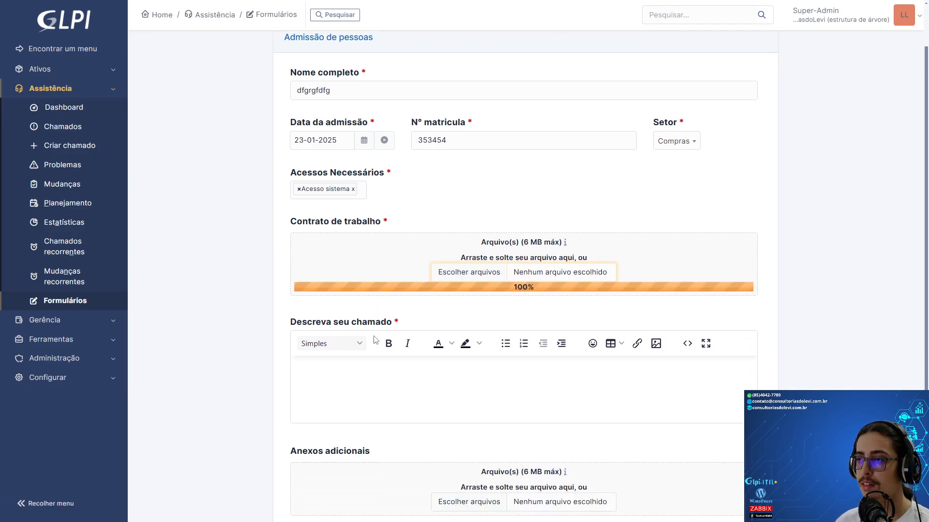
pyautogui.click(379, 325)
pyautogui.write('sfdsdfsd')
pyautogui.click(525, 491)
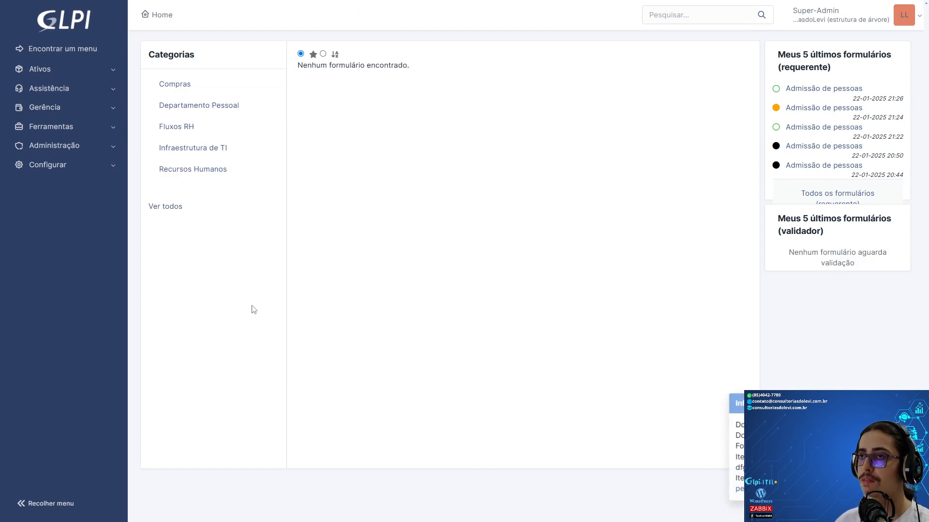
# Step: Open the newly generated Nova Admissão ticket from the tickets list and review its form data and the Suporte N1 task
pyautogui.click(65, 88)
pyautogui.click(57, 131)
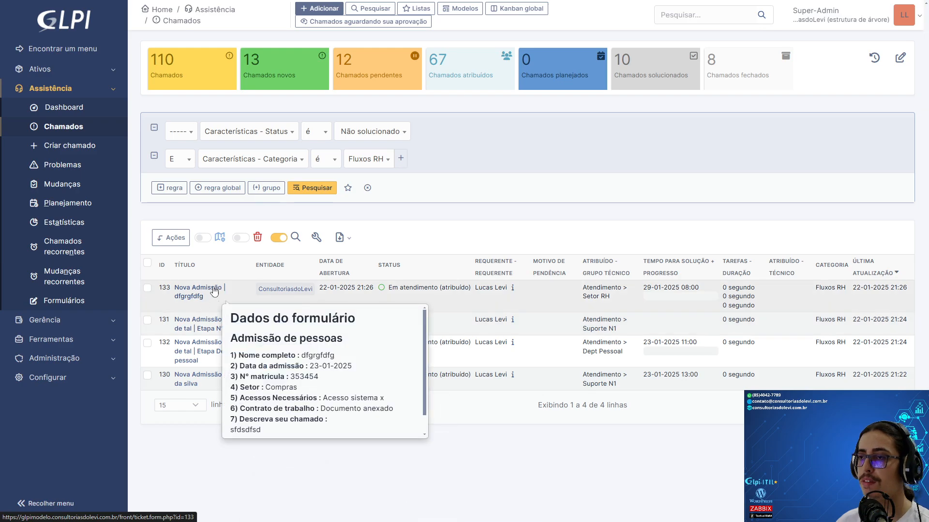
pyautogui.click(214, 291)
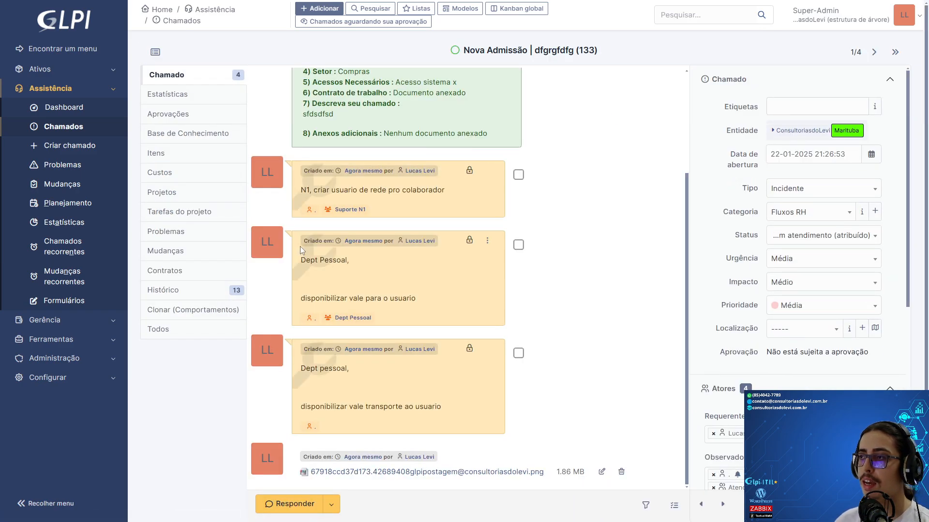
pyautogui.scroll(3, 402, 278)
pyautogui.scroll(-3, 403, 277)
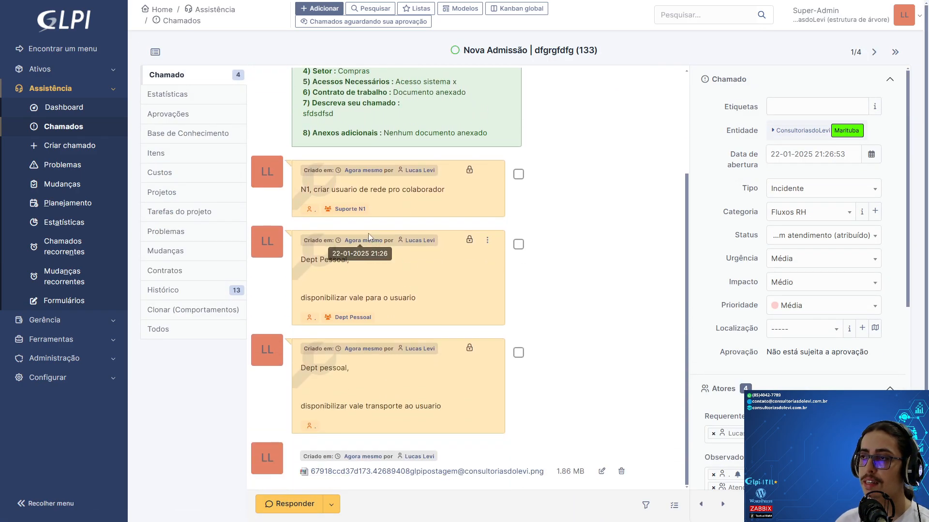
pyautogui.scroll(3, 432, 225)
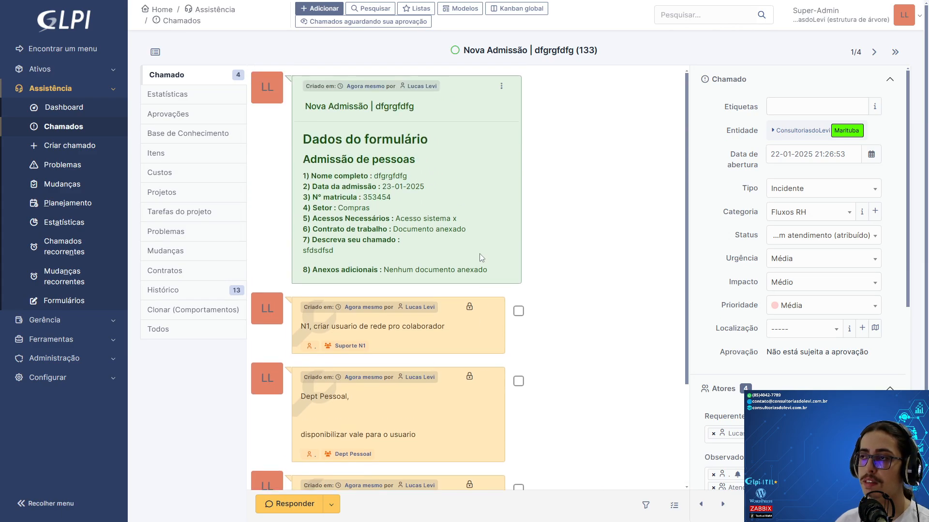
pyautogui.moveTo(342, 161); pyautogui.dragTo(420, 260)
pyautogui.click(421, 260)
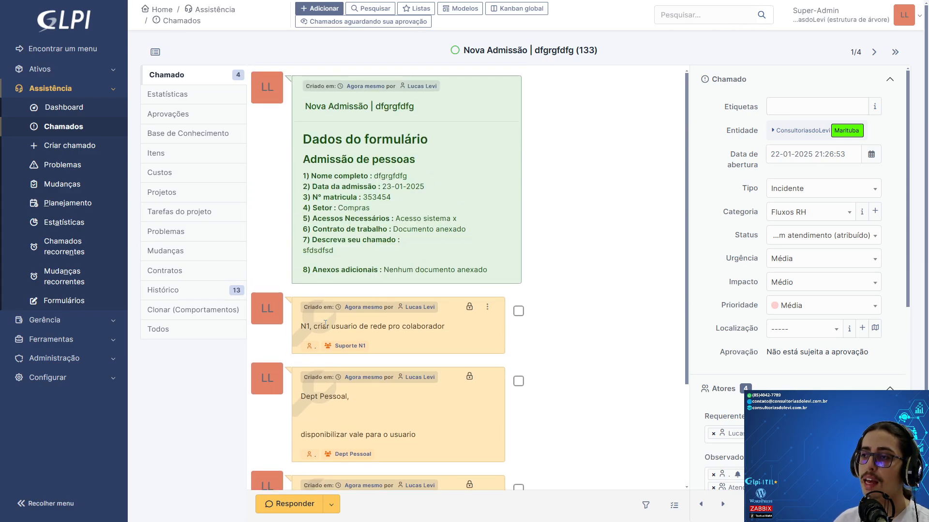
pyautogui.moveTo(299, 330); pyautogui.dragTo(441, 327)
pyautogui.click(427, 327)
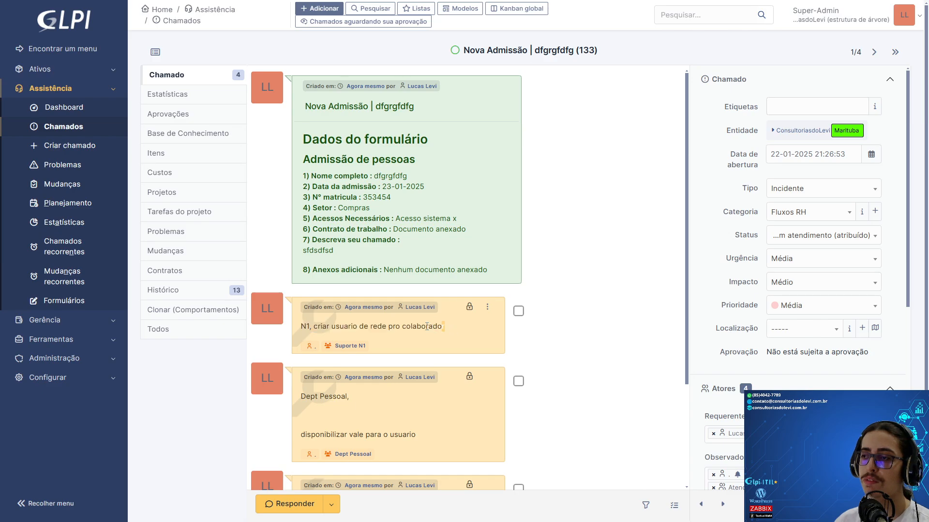
# Step: Reopen the newest Nova Admissão ticket from the tickets list and review its form data, N1 task and both Dept Pessoal tasks
pyautogui.click(155, 52)
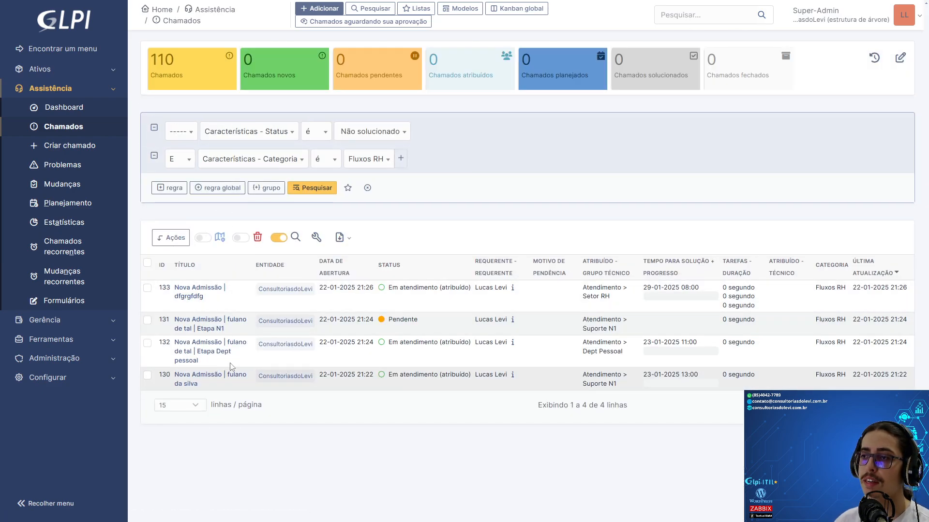
pyautogui.click(201, 291)
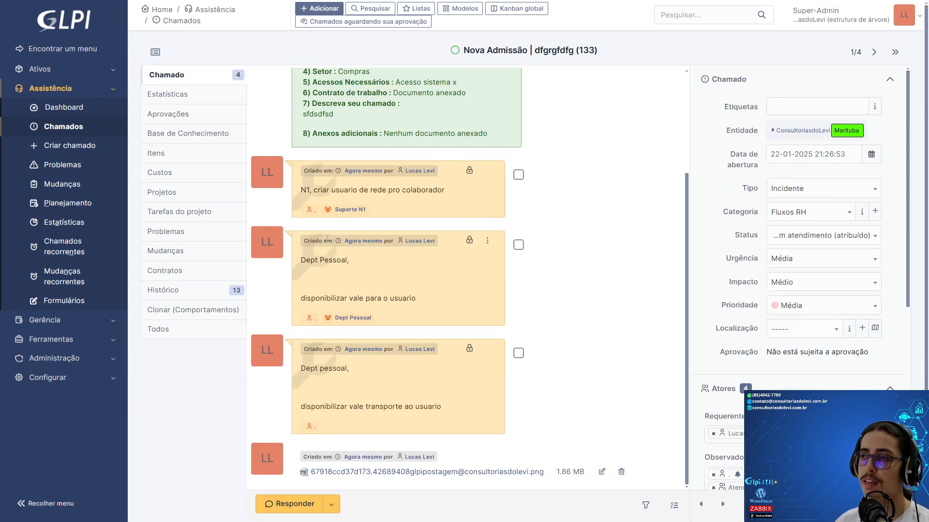
pyautogui.scroll(3, 335, 228)
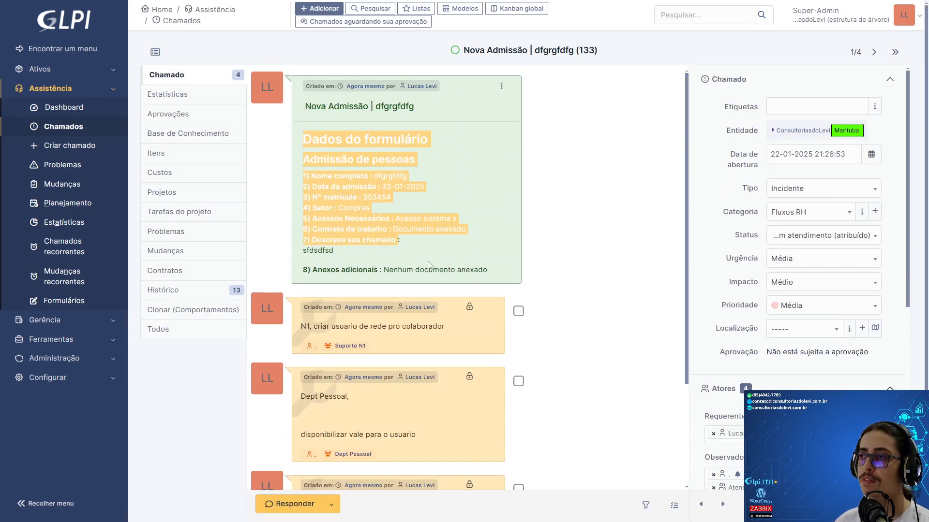
pyautogui.scroll(-3, 387, 251)
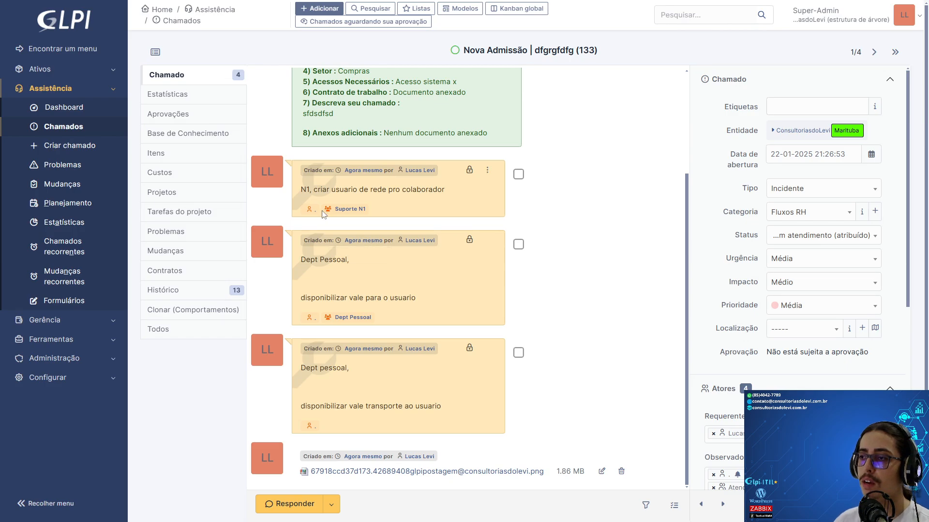
pyautogui.moveTo(299, 191); pyautogui.dragTo(452, 195)
pyautogui.click(449, 192)
pyautogui.click(452, 195)
pyautogui.moveTo(296, 260); pyautogui.dragTo(344, 259)
pyautogui.click(361, 258)
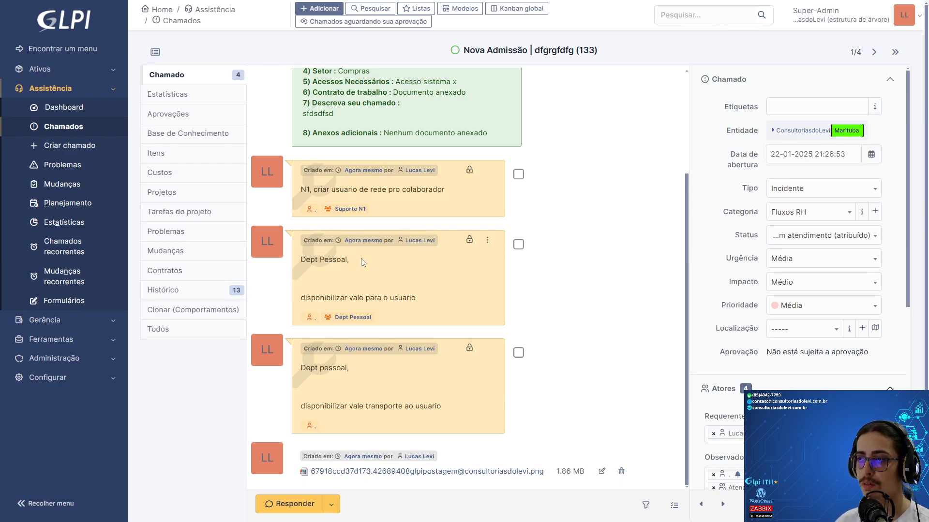
pyautogui.moveTo(299, 260); pyautogui.dragTo(368, 285)
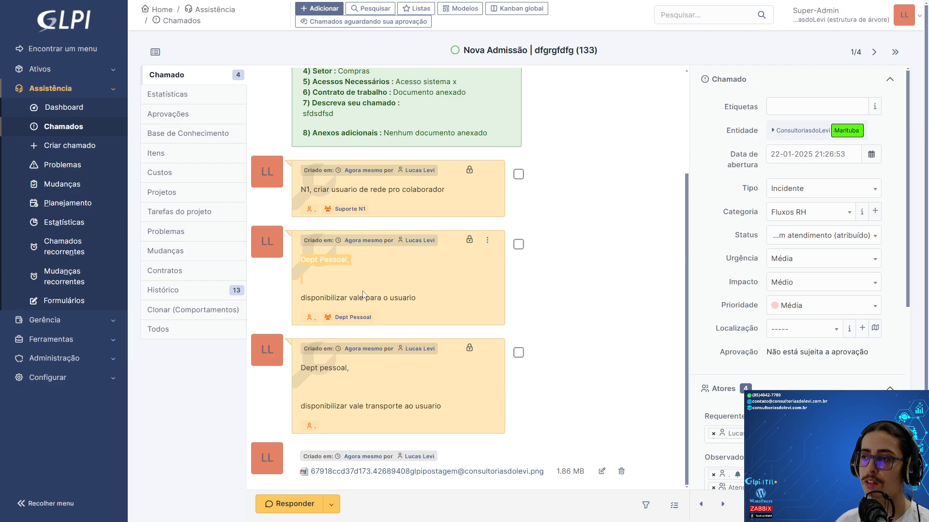
pyautogui.moveTo(321, 369); pyautogui.dragTo(359, 368)
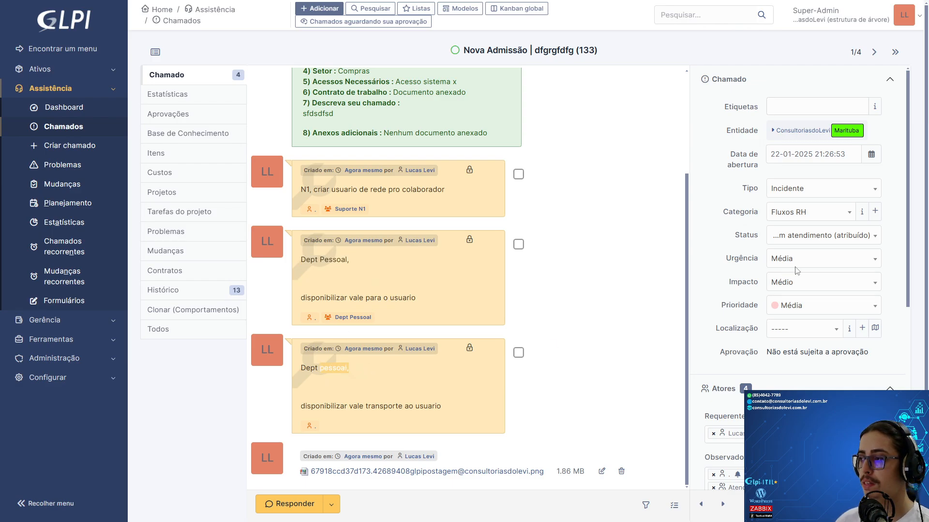
# Step: Examine the newest admission ticket's properties, observer groups and assigned group
pyautogui.scroll(-5, 797, 271)
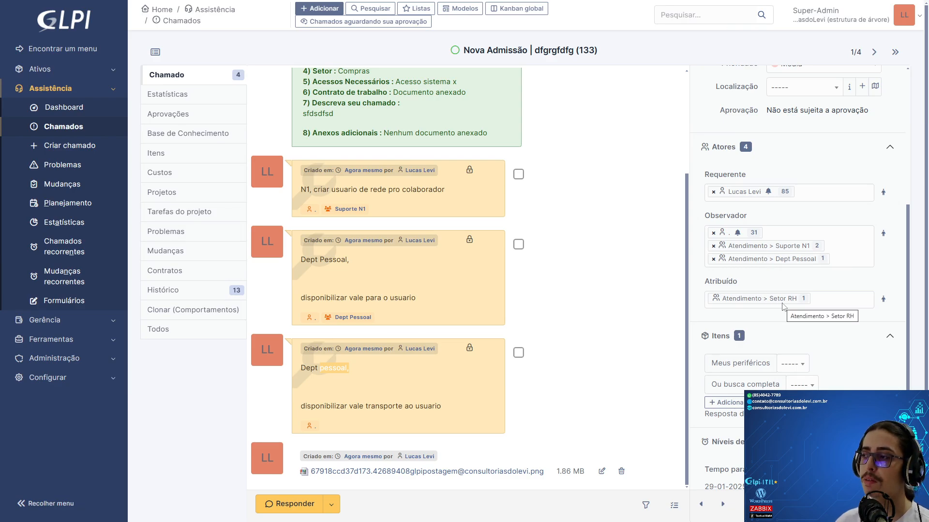
pyautogui.scroll(5, 783, 306)
pyautogui.scroll(-5, 783, 305)
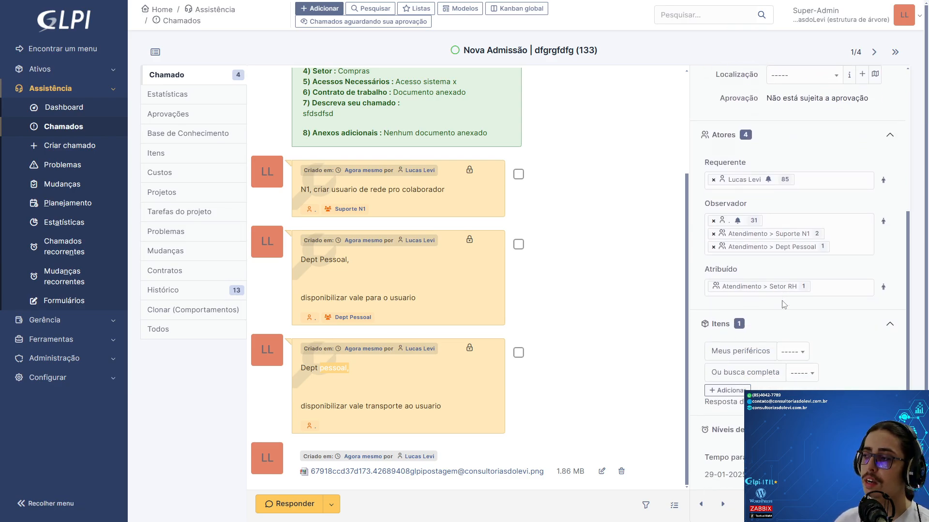
pyautogui.scroll(5, 783, 305)
pyautogui.scroll(-3, 783, 305)
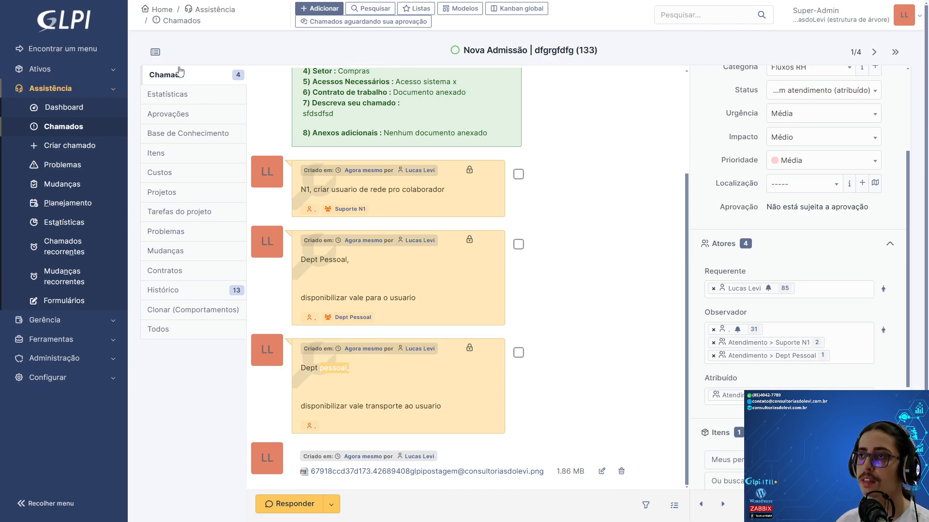
# Step: Open the oldest Nova Admissão ticket in the tickets list and review its form data, properties and actors
pyautogui.click(155, 52)
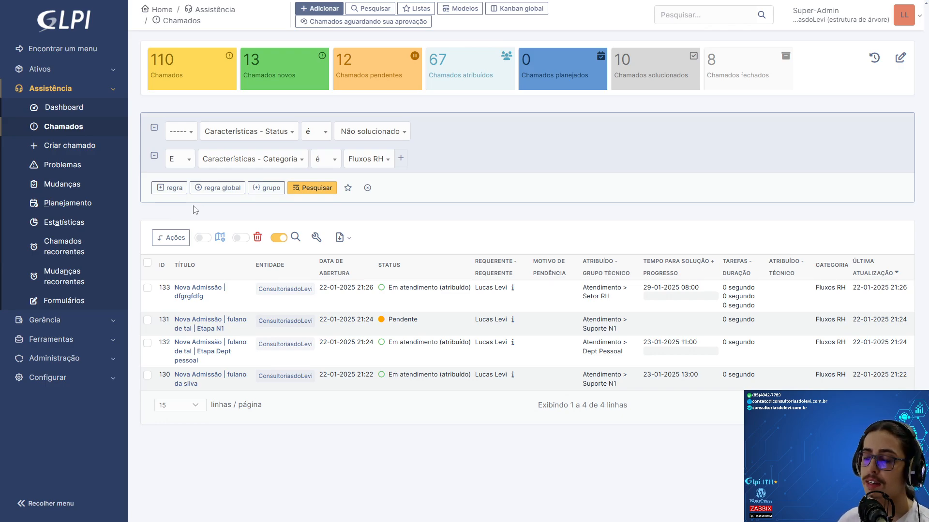
pyautogui.click(197, 379)
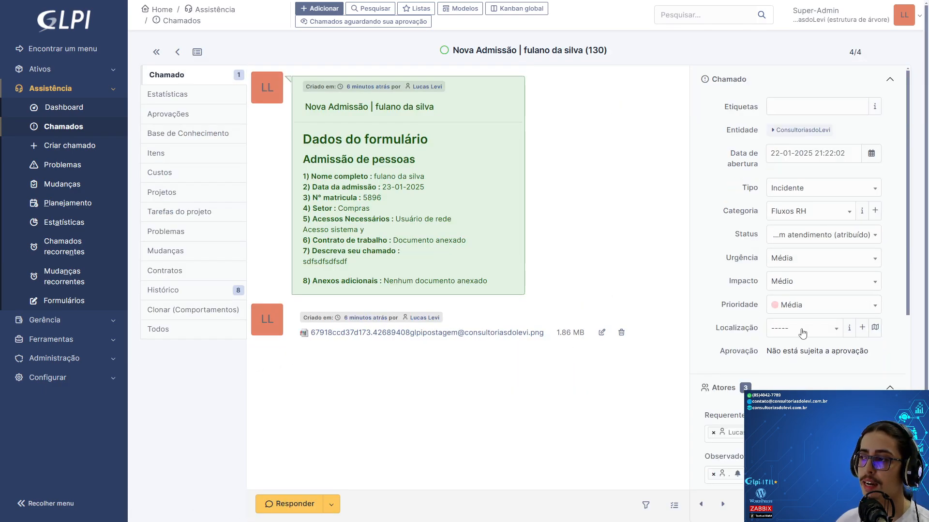
pyautogui.scroll(-3, 802, 334)
pyautogui.moveTo(365, 161); pyautogui.dragTo(444, 290)
pyautogui.click(444, 290)
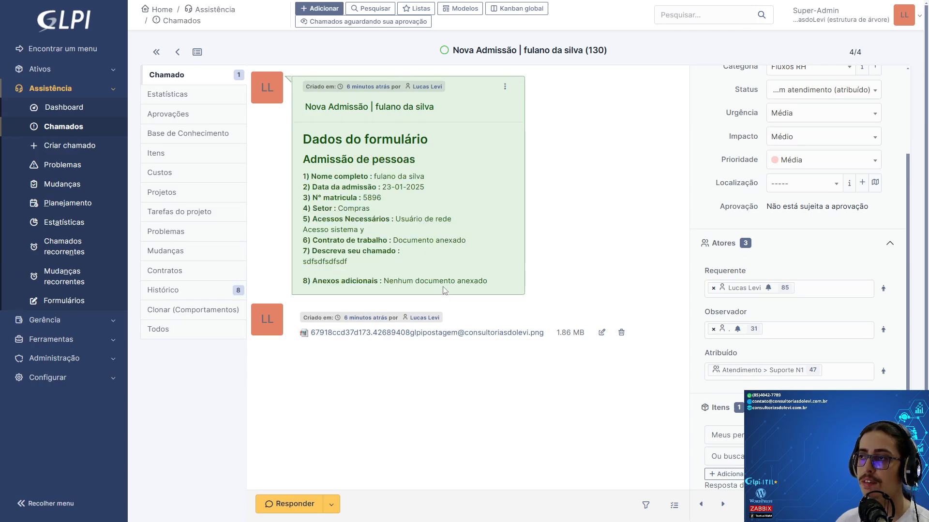
# Step: Go back to the newest Nova Admissão ticket and check its tasks against its observer and assigned groups
pyautogui.click(197, 51)
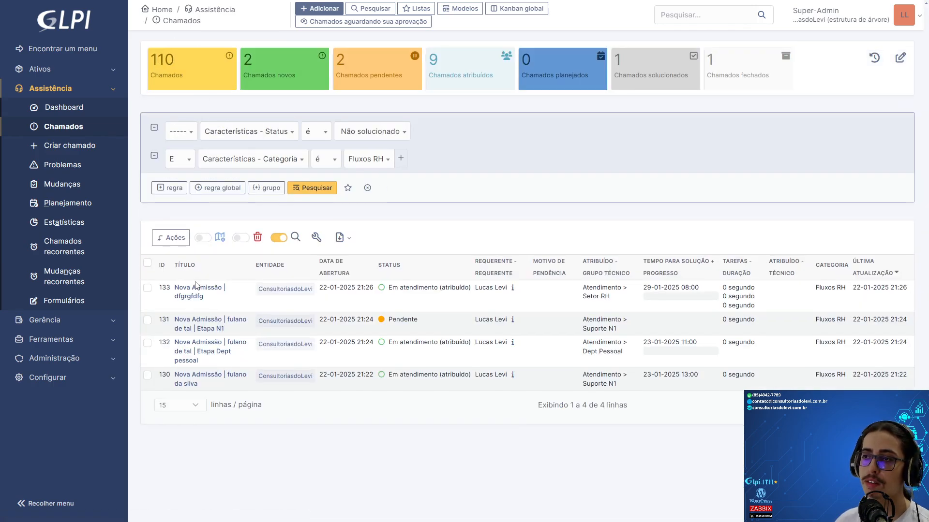
pyautogui.click(196, 288)
pyautogui.scroll(-5, 783, 314)
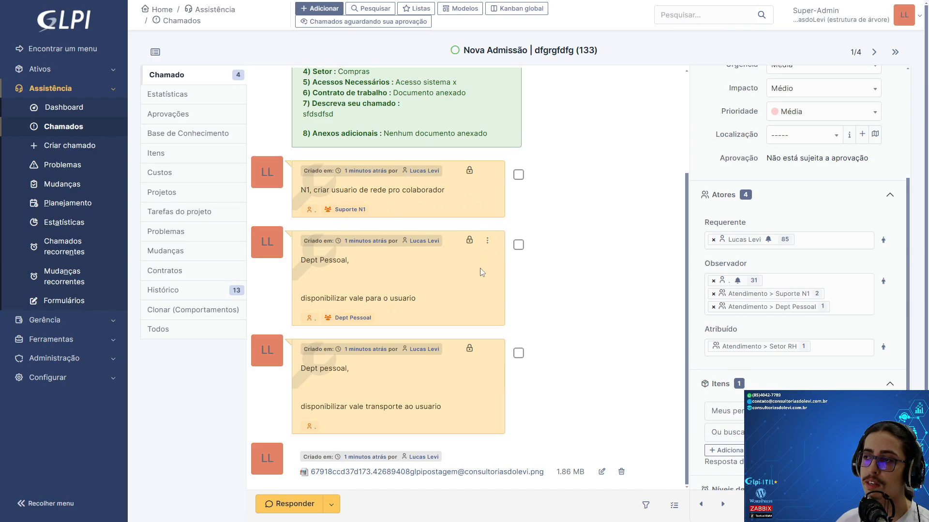
# Step: Return to the tickets list and compare the admission tickets' statuses, assigned groups and solution deadlines
pyautogui.click(155, 53)
pyautogui.moveTo(193, 358)
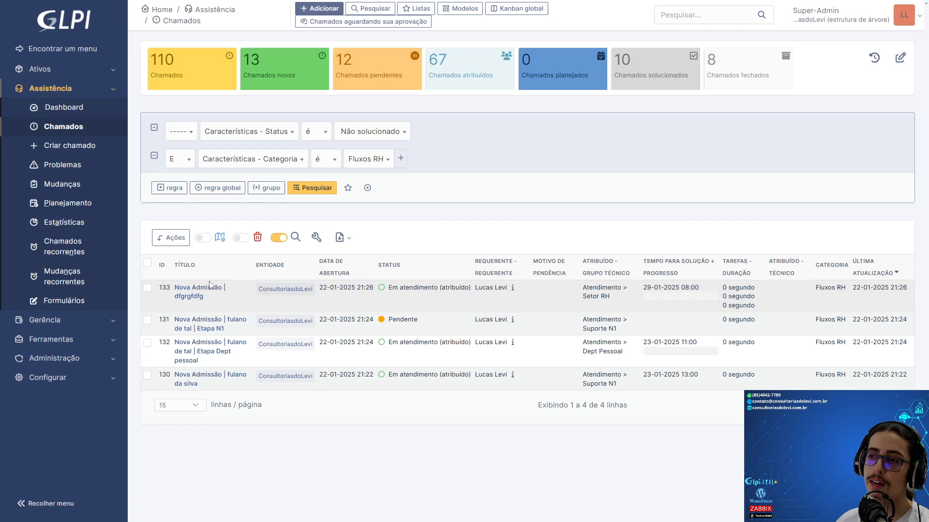
pyautogui.click(190, 298)
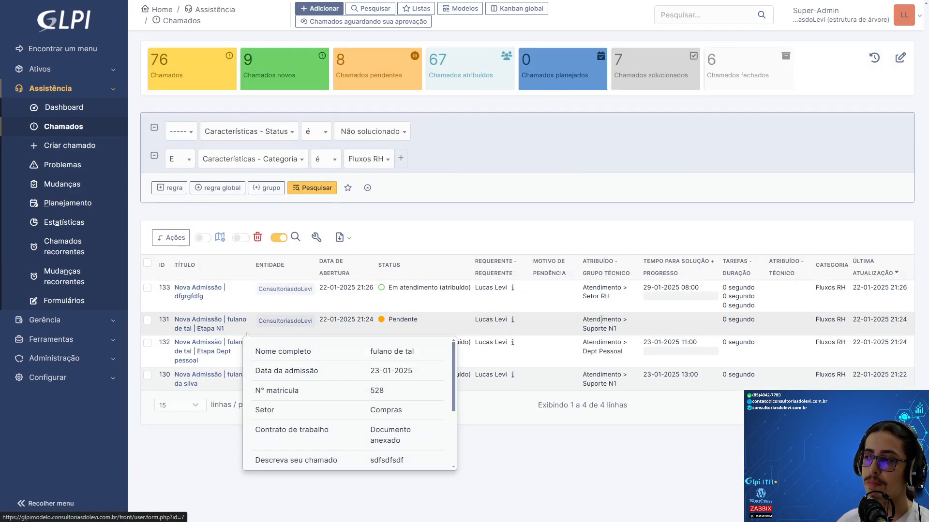
# Step: Check the assigned technical group of the pending Etapa N1 ticket in the tickets list
pyautogui.moveTo(587, 319); pyautogui.dragTo(564, 323)
pyautogui.click(619, 331)
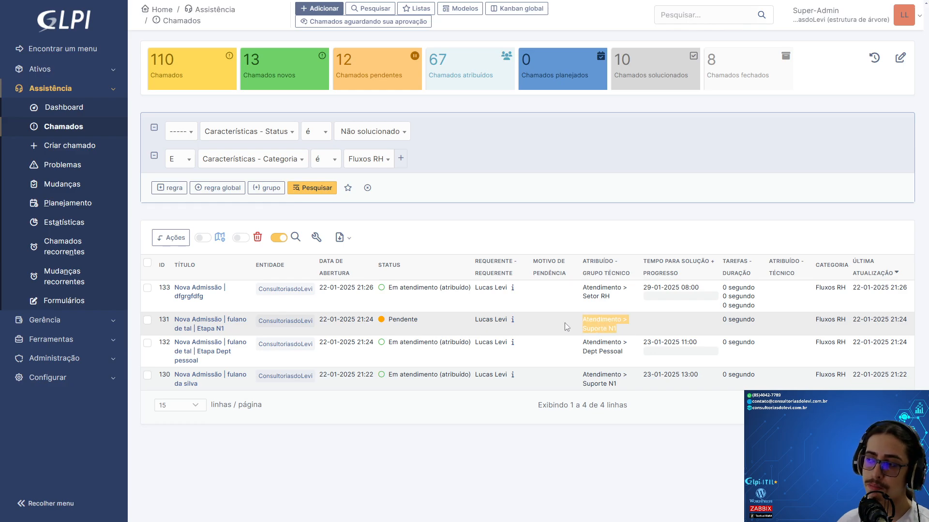
pyautogui.click(573, 323)
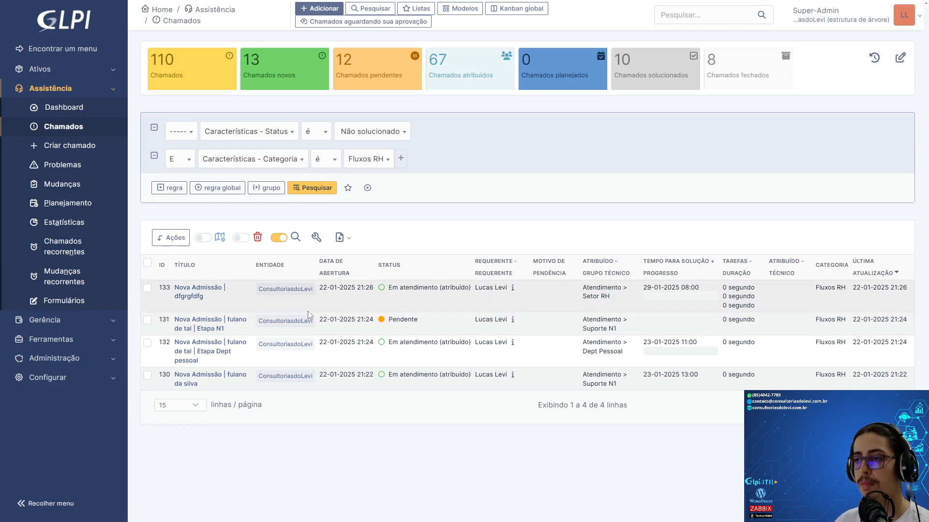
# Step: Open the oldest Nova Admissão ticket and reread its Admissão de pessoas form data
pyautogui.click(187, 378)
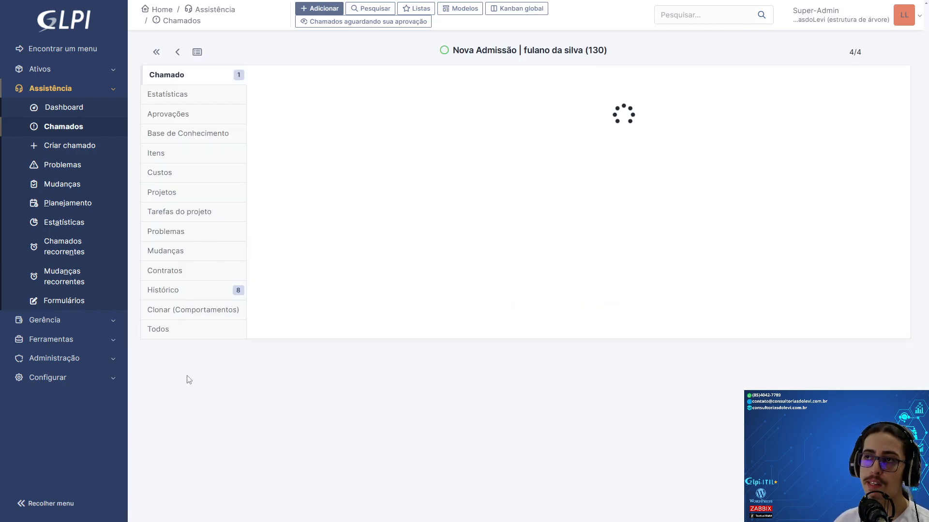
pyautogui.moveTo(313, 139); pyautogui.dragTo(418, 232)
pyautogui.click(420, 234)
pyautogui.moveTo(365, 186); pyautogui.dragTo(329, 161)
pyautogui.click(429, 261)
pyautogui.click(329, 162)
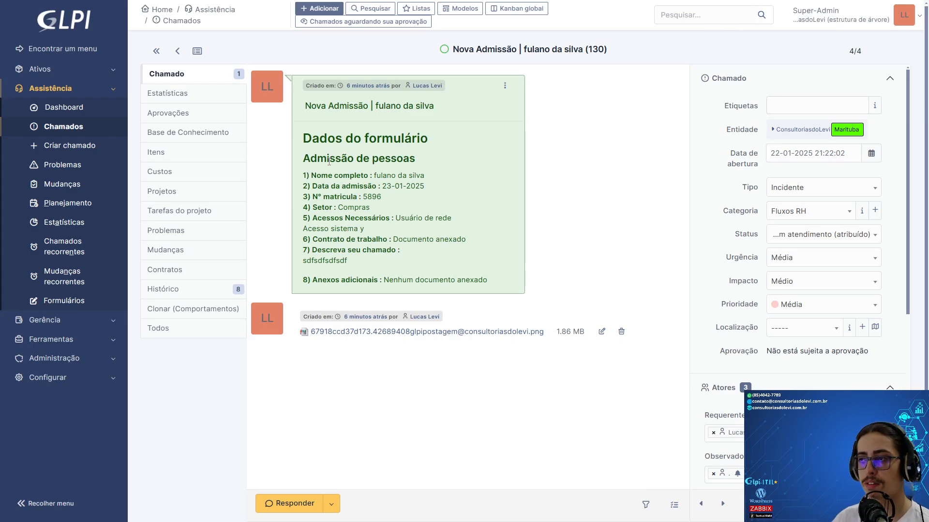
# Step: Open the "Demissão de Pessoas | Exemplo" form from the Fluxos RH form category
pyautogui.click(67, 302)
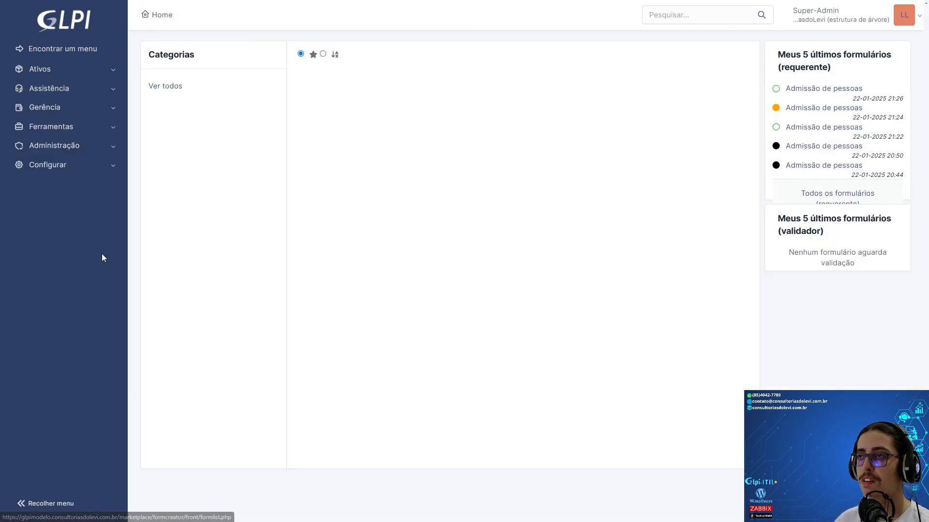
pyautogui.click(178, 127)
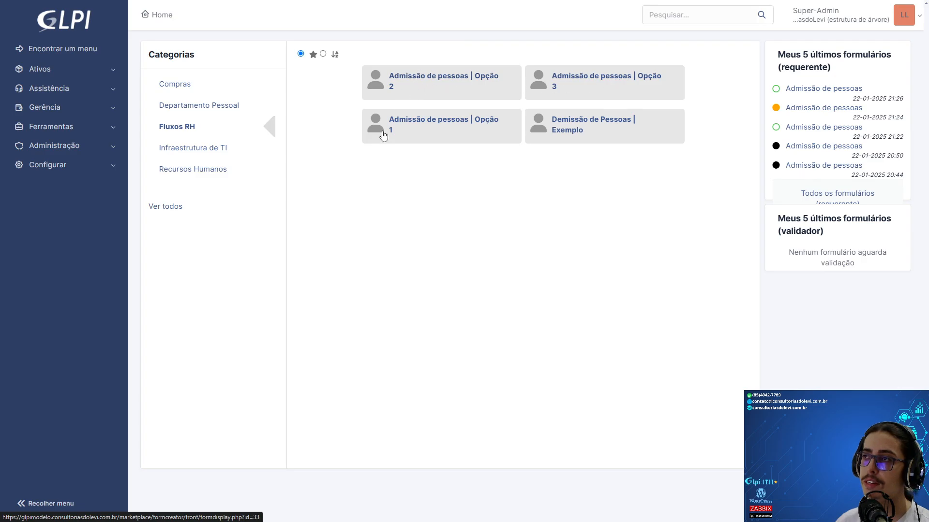
pyautogui.click(603, 119)
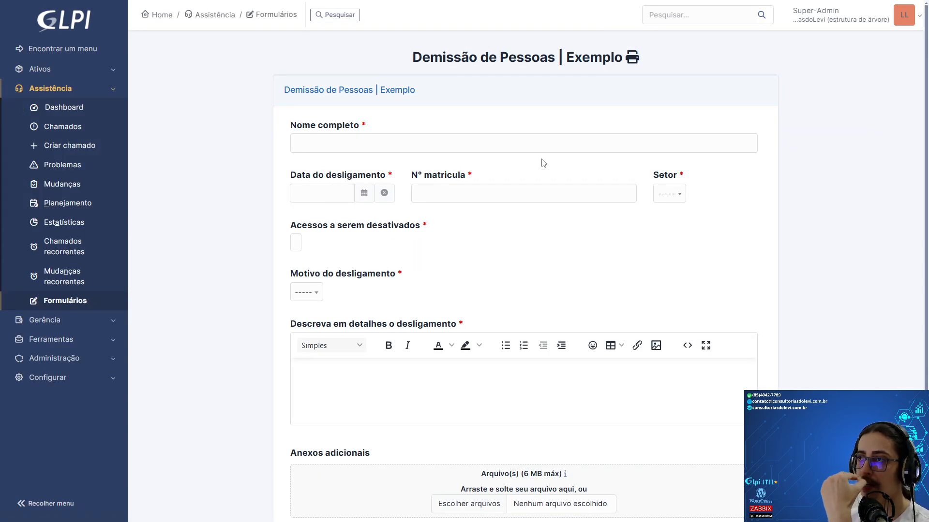
# Step: Fill in the employee's full name and set the Data do desligamento to 23-01-2025
pyautogui.click(341, 143)
pyautogui.write('grddfgfd')
pyautogui.click(310, 192)
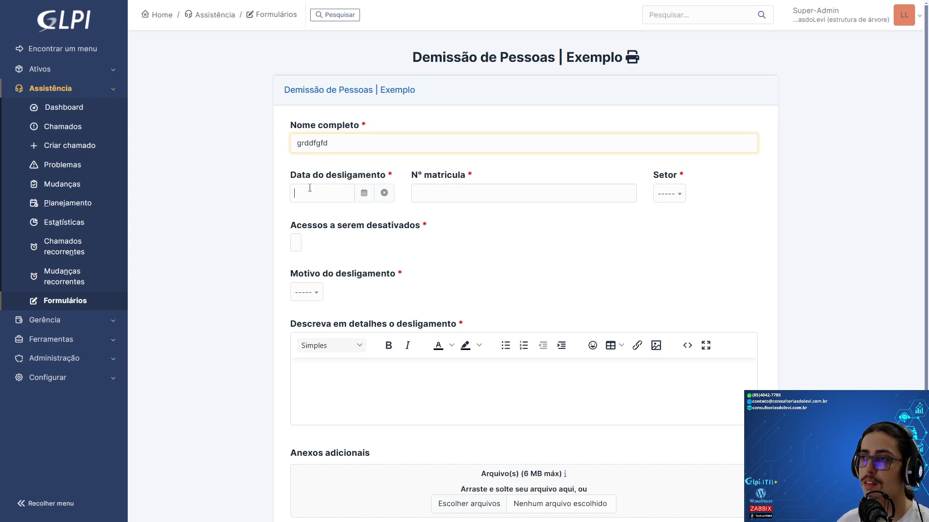
pyautogui.click(416, 310)
pyautogui.moveTo(358, 144); pyautogui.dragTo(265, 140)
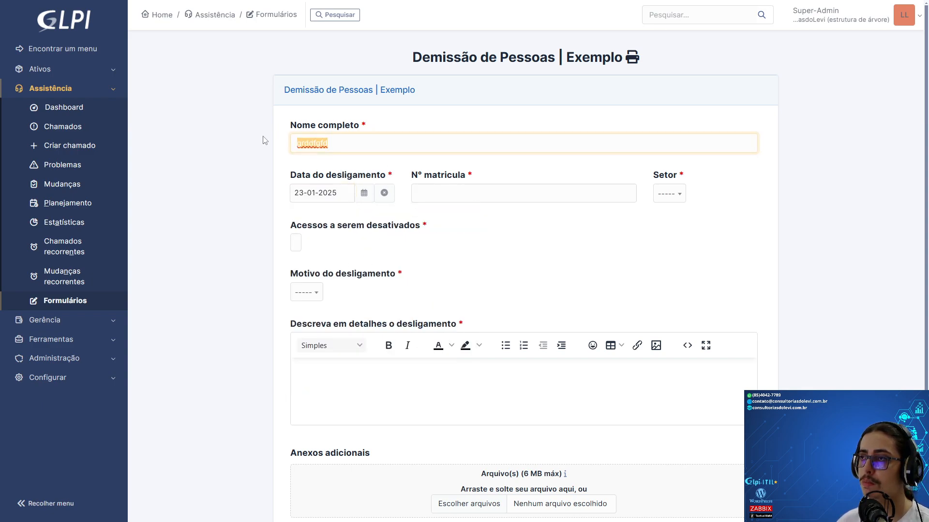
pyautogui.write('fulano')
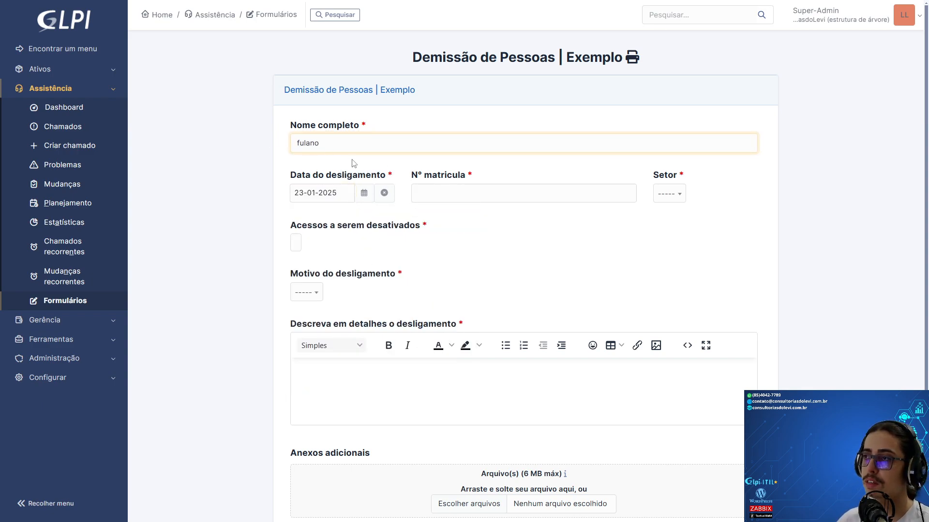
# Step: Enter the employee's N° matricula and set the Setor to Marketing
pyautogui.click(421, 193)
pyautogui.write('6')
pyautogui.click(670, 194)
pyautogui.click(673, 264)
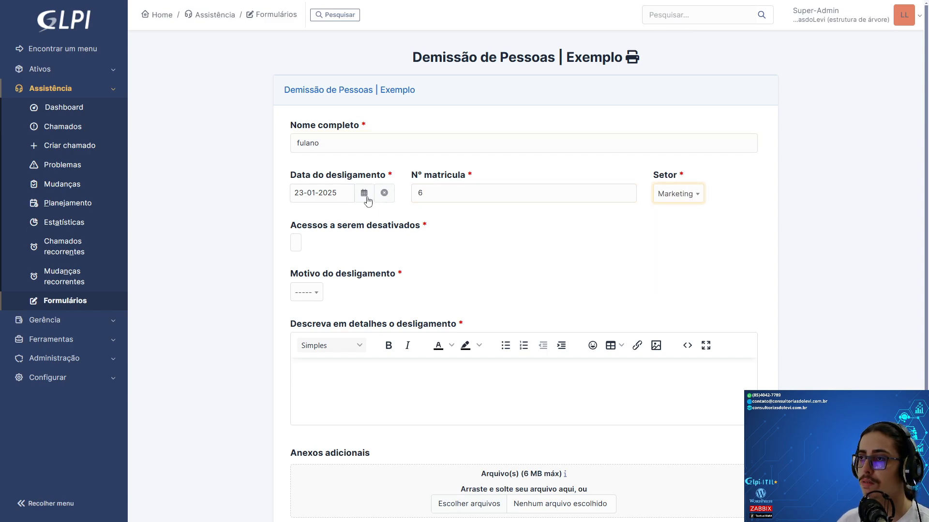
# Step: Choose Usuário de rede and Acesso sistema x as accesses to deactivate, with Justa causa as the dismissal reason
pyautogui.click(296, 242)
pyautogui.click(329, 262)
pyautogui.click(346, 242)
pyautogui.click(348, 277)
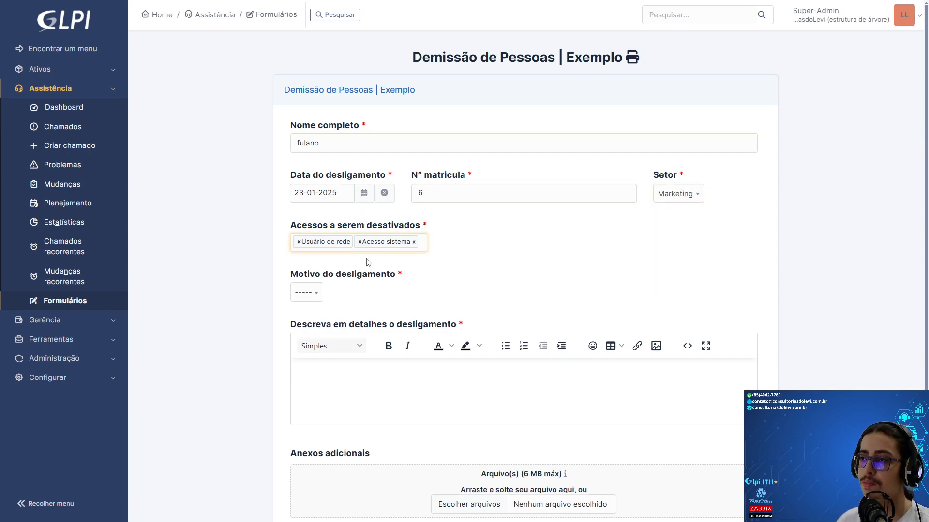
pyautogui.click(311, 294)
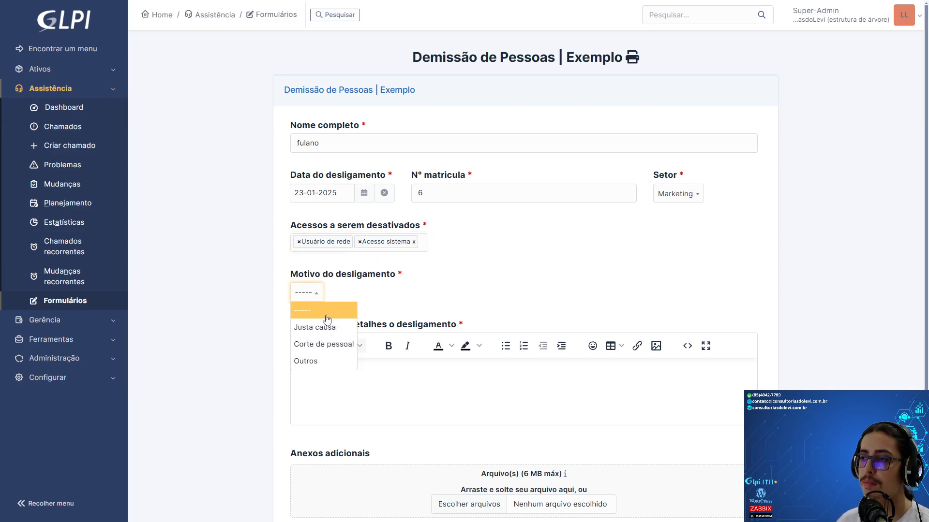
pyautogui.click(319, 328)
# Step: Enter "fsdfsdfsdf" as the detailed dismissal description and submit the form
pyautogui.click(339, 375)
pyautogui.write('fsdfsdf')
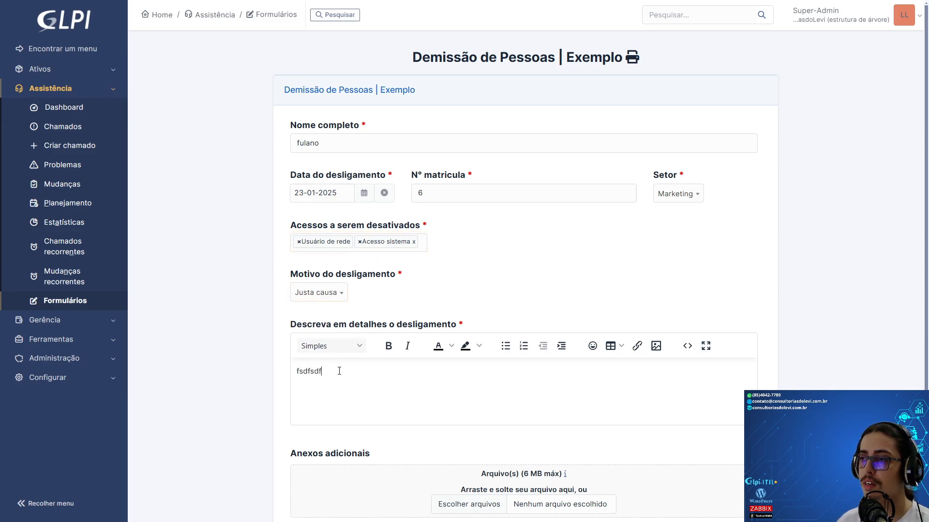
pyautogui.write('sdf')
pyautogui.scroll(-2, 339, 371)
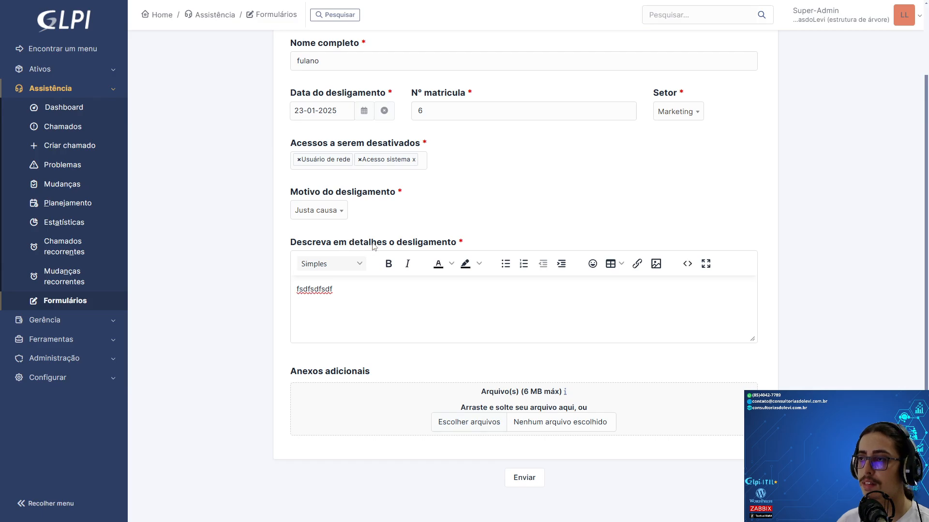
pyautogui.click(528, 481)
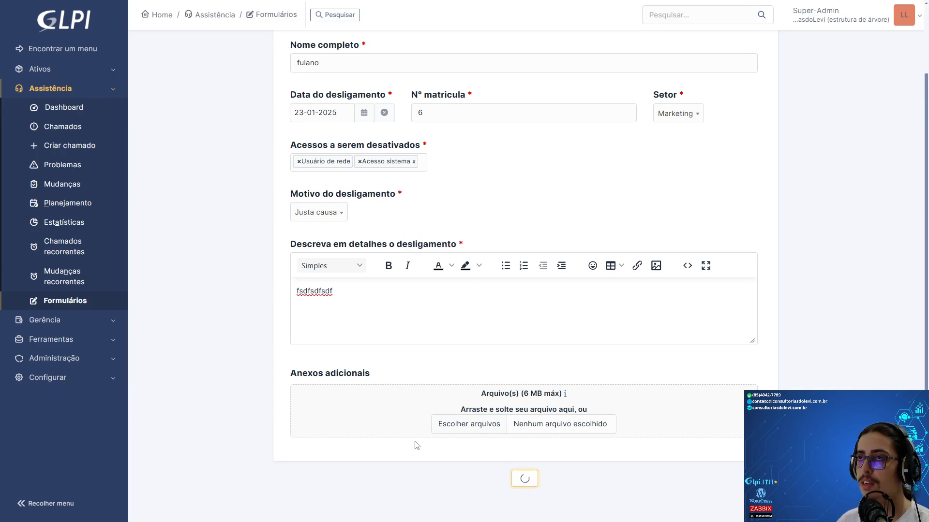
# Step: Open the new Nova Demissão ticket from the tickets list and review its form data
pyautogui.click(65, 122)
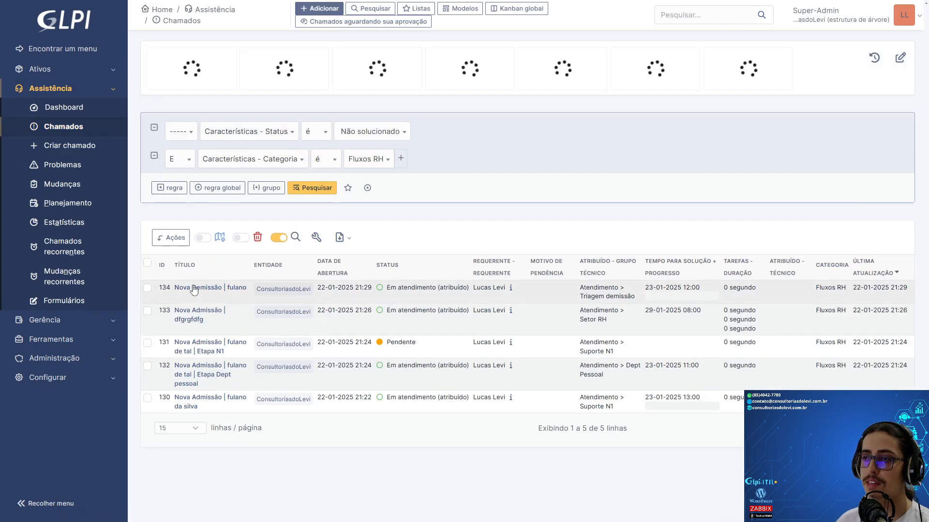
pyautogui.click(194, 288)
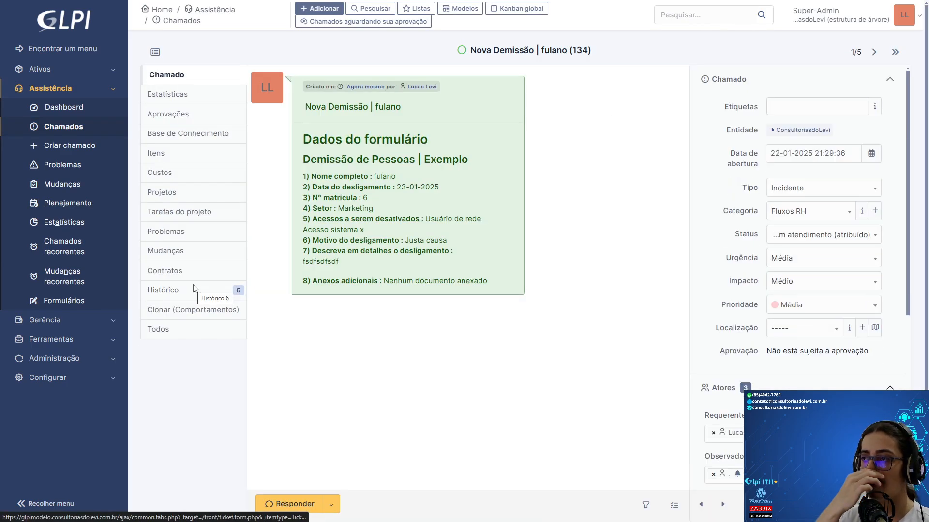
pyautogui.moveTo(335, 160); pyautogui.dragTo(462, 260)
pyautogui.click(457, 257)
# Step: Examine the Nova Demissão ticket's properties, requester, observer and assigned group
pyautogui.scroll(-4, 799, 315)
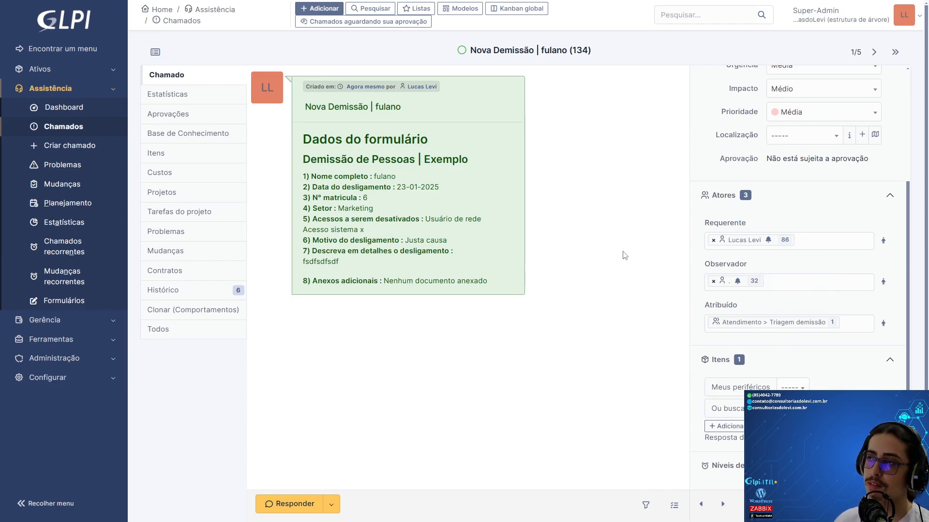
pyautogui.scroll(4, 675, 266)
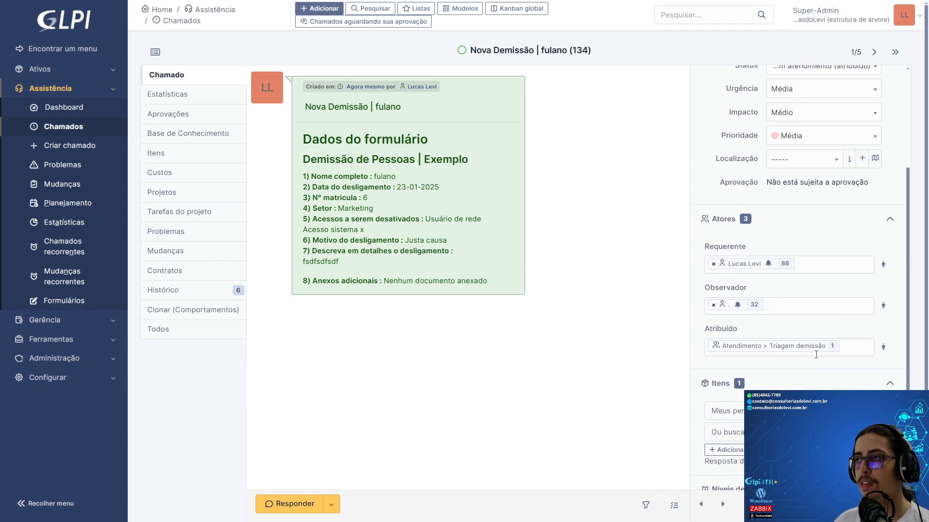
pyautogui.scroll(-5, 821, 357)
pyautogui.scroll(4, 821, 373)
pyautogui.scroll(1, 821, 373)
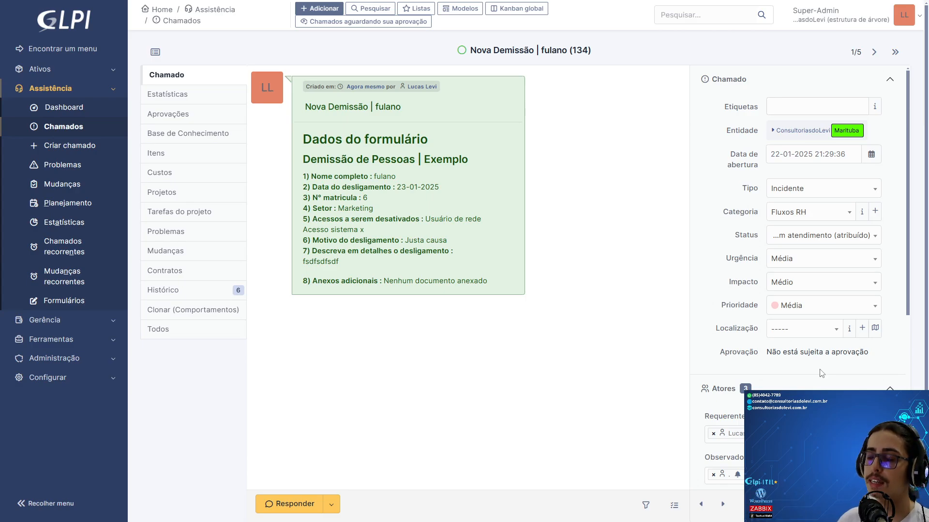
pyautogui.scroll(-4, 821, 374)
pyautogui.scroll(-2, 821, 373)
pyautogui.scroll(6, 825, 383)
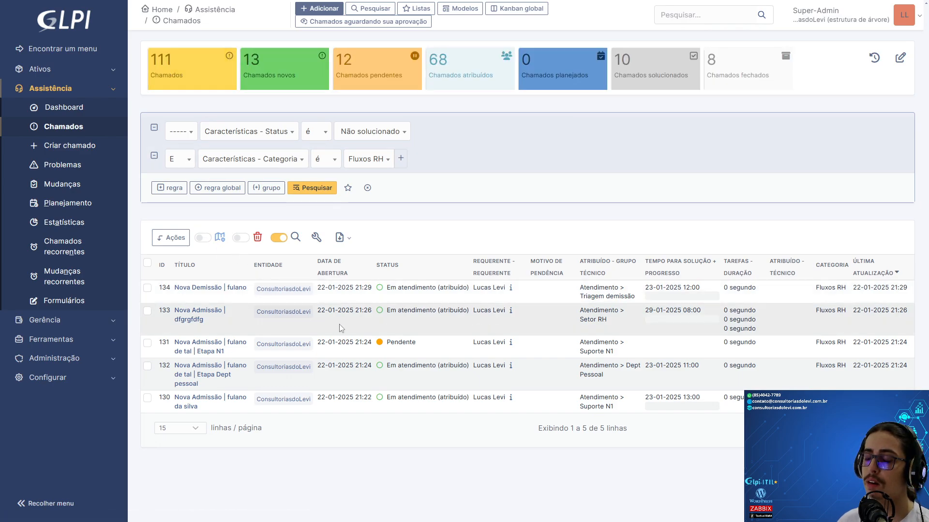
# Step: Return to the tickets list and check the assigned group of the newest Nova Admissão ticket
pyautogui.moveTo(579, 311); pyautogui.dragTo(627, 332)
pyautogui.click(614, 318)
pyautogui.click(574, 311)
pyautogui.click(620, 324)
pyautogui.click(571, 309)
pyautogui.click(627, 326)
pyautogui.click(586, 319)
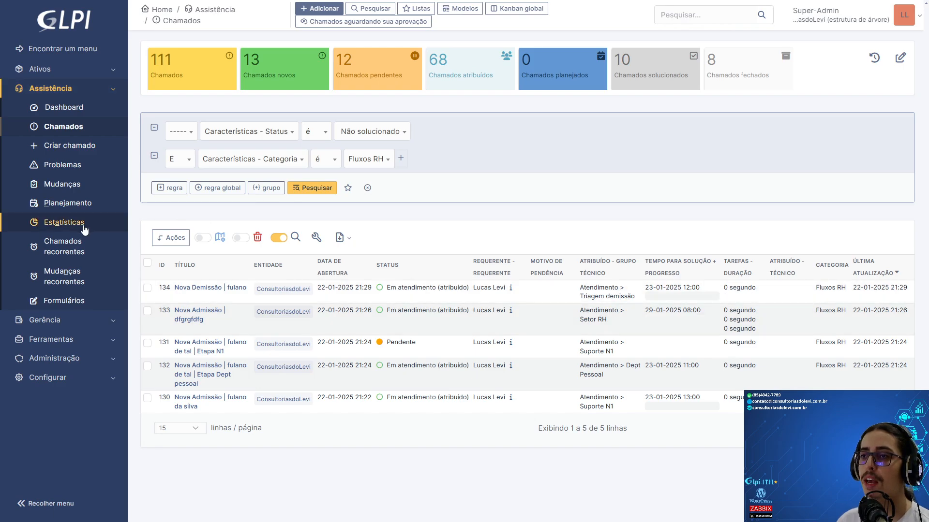
# Step: Browse the forms under Fluxos RH, Departamento Pessoal and Infraestrutura de TI, and return to the home dashboard
pyautogui.click(64, 301)
pyautogui.click(181, 127)
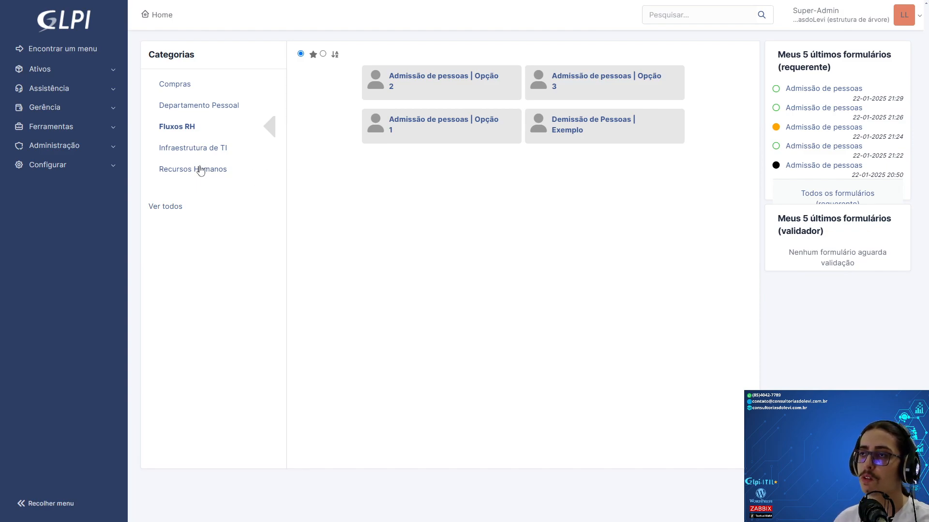
pyautogui.click(204, 107)
pyautogui.click(182, 151)
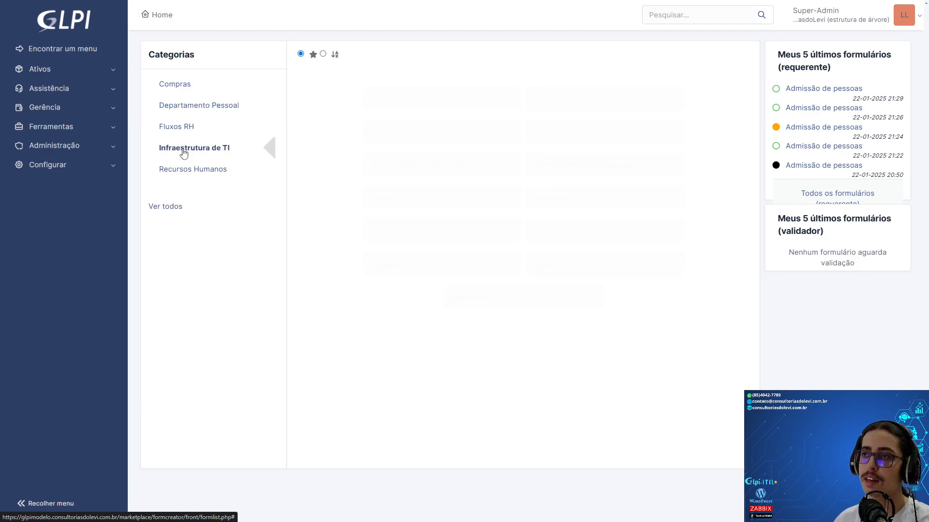
pyautogui.click(187, 126)
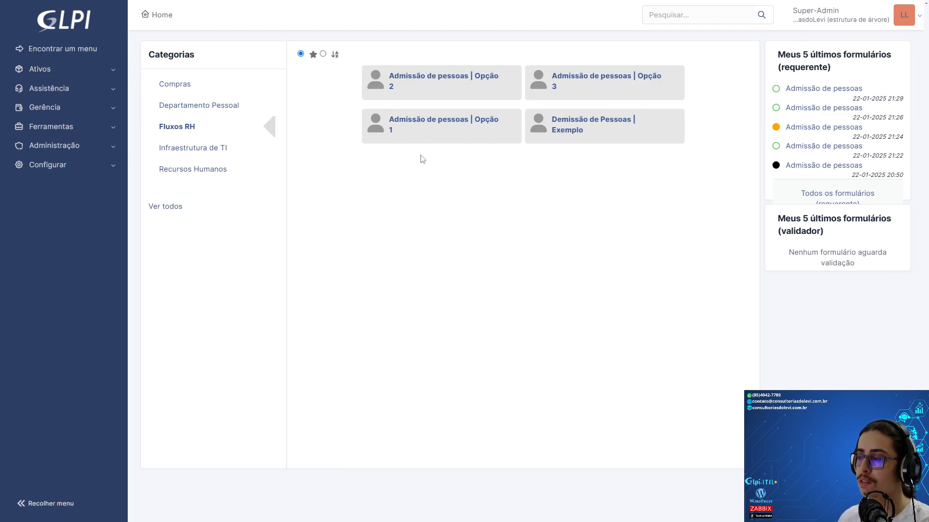
pyautogui.click(49, 20)
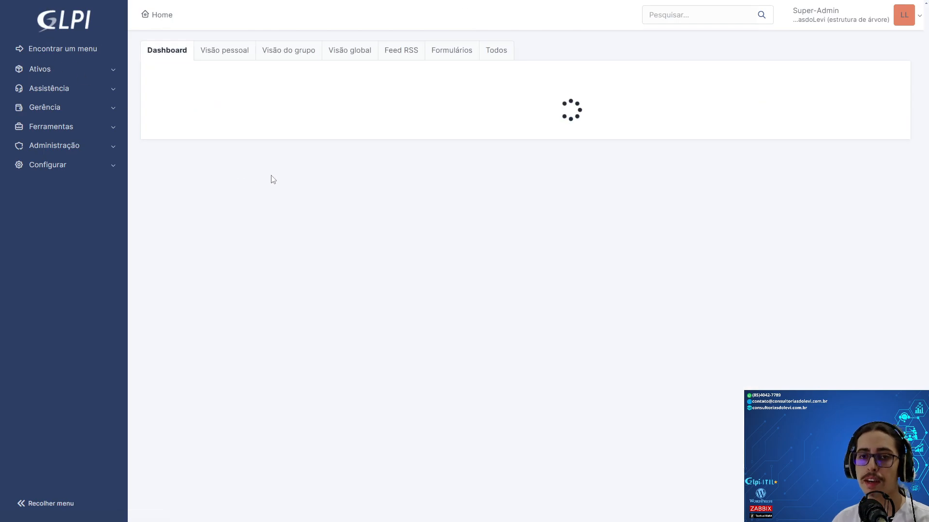